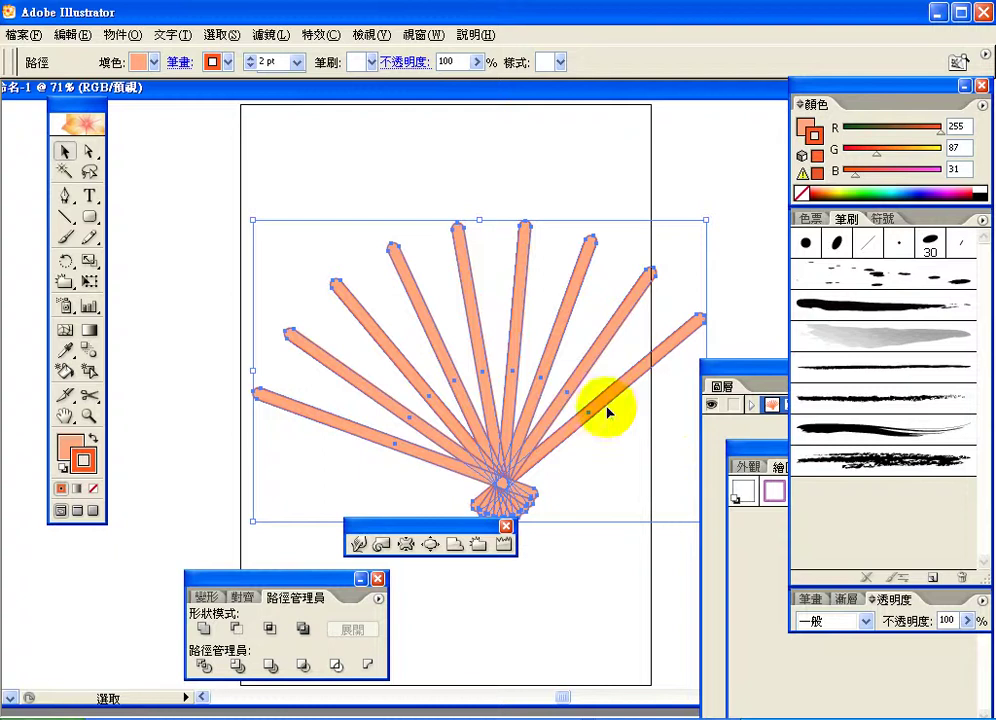
# Step: Move the whole set of fan ribs up and to the left so it sits higher on the artboard, and deselect it
pyautogui.moveTo(603, 406); pyautogui.dragTo(543, 360)
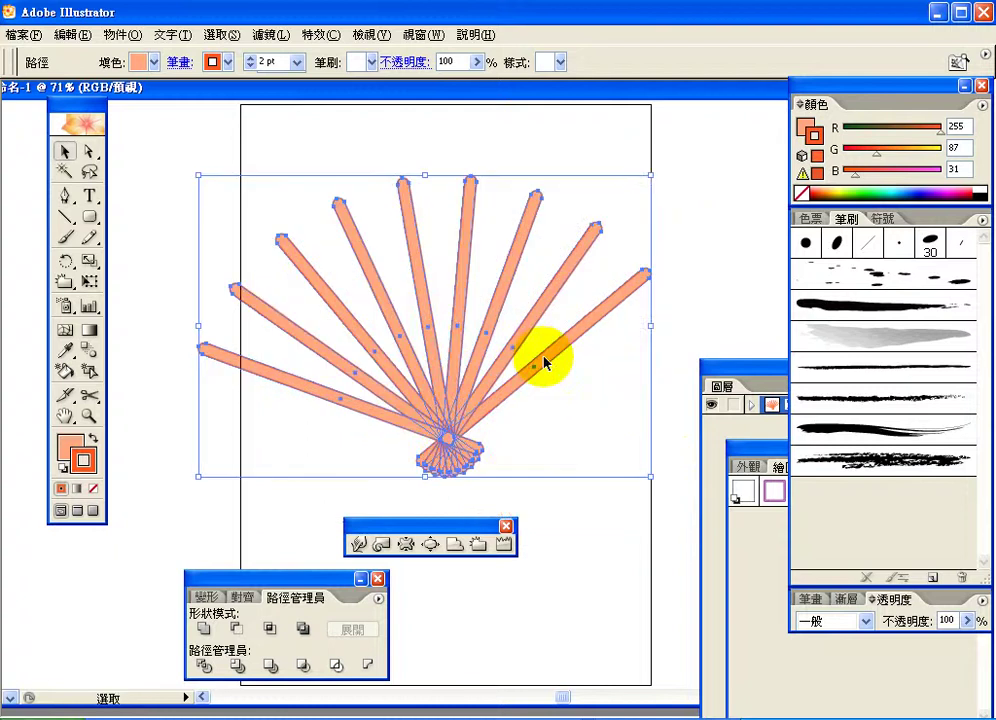
pyautogui.click(685, 310)
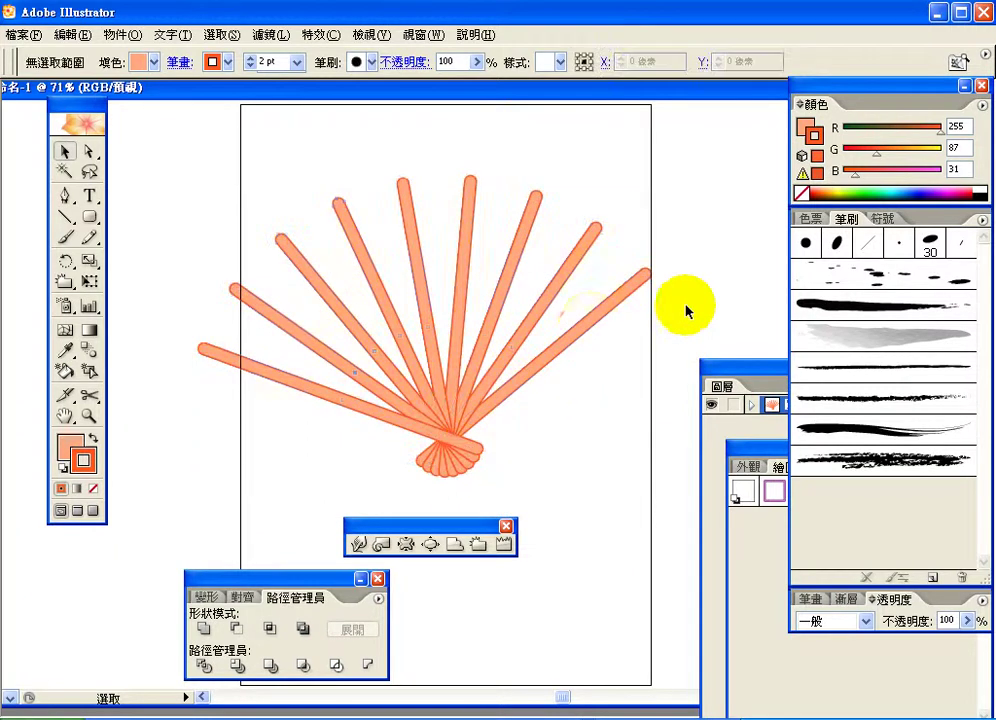
pyautogui.click(580, 330)
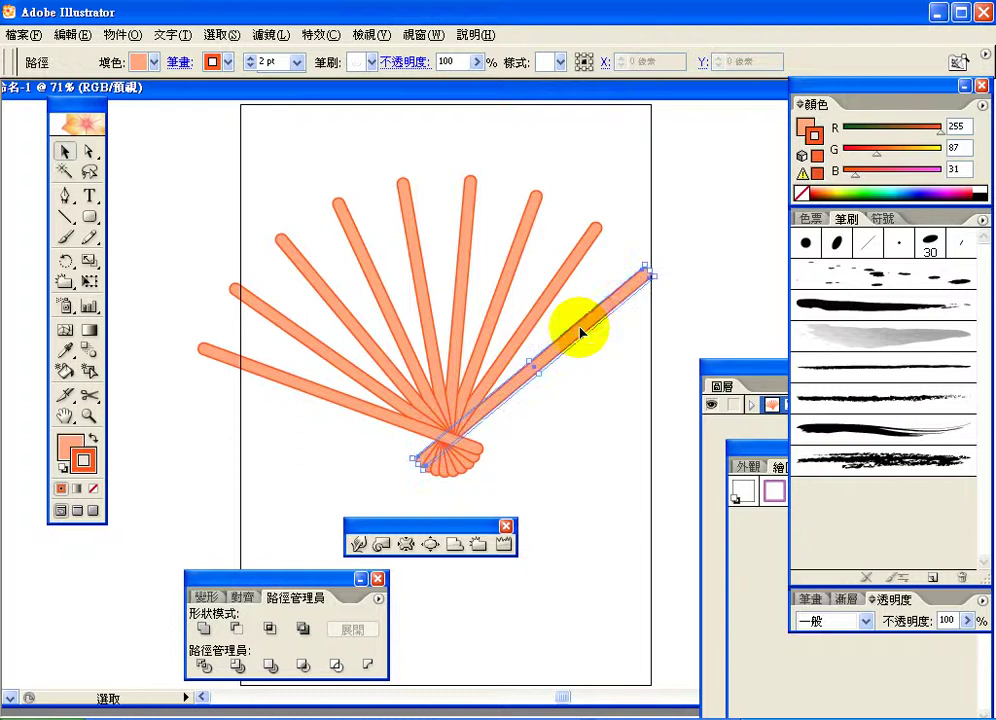
pyautogui.click(697, 193)
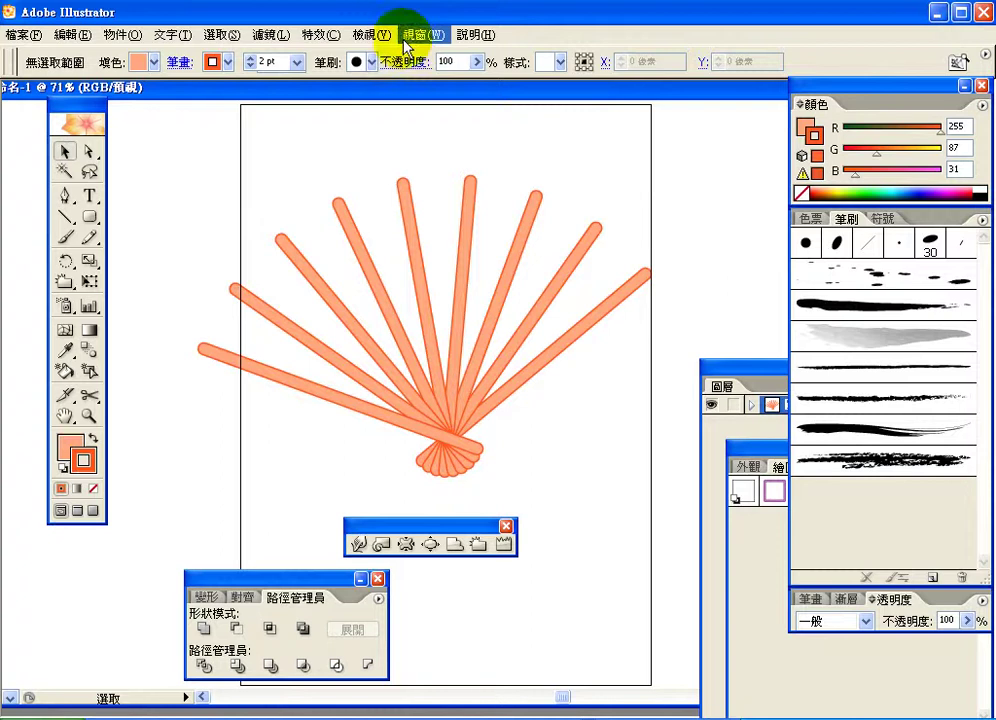
# Step: Show the rulers and place a horizontal and a vertical guide crossing at the fan's pivot point
pyautogui.click(370, 34)
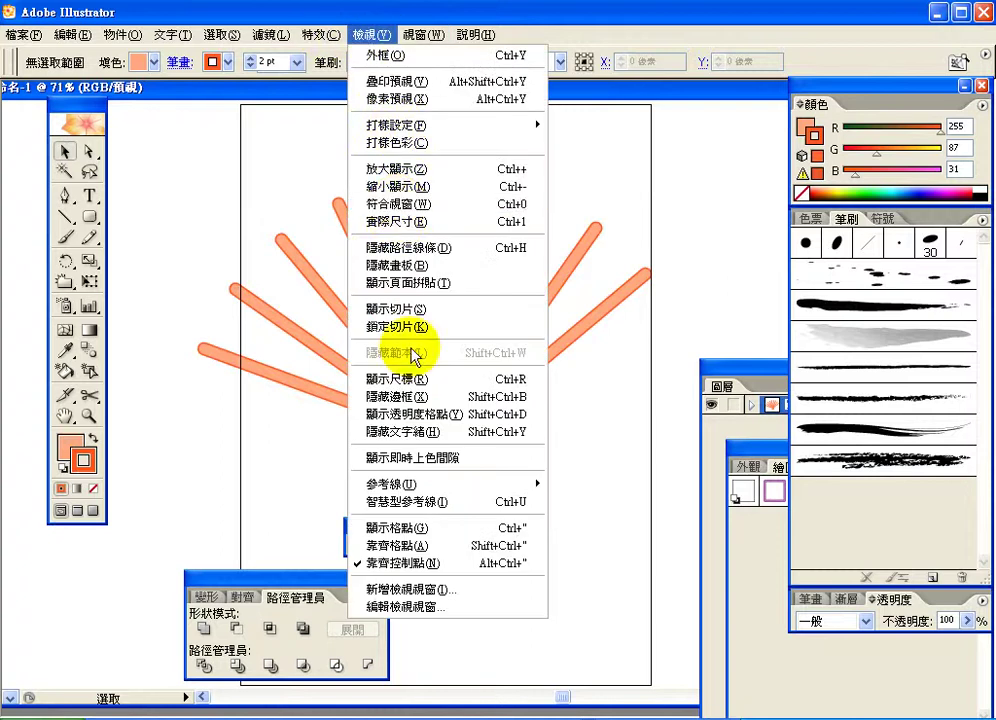
pyautogui.click(421, 379)
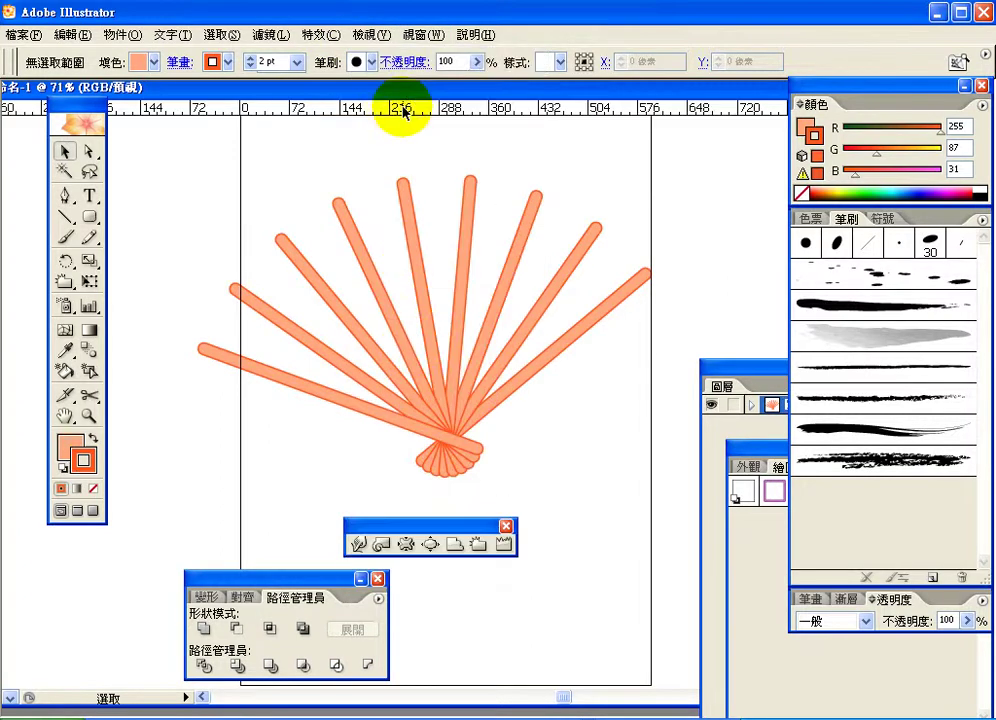
pyautogui.moveTo(400, 104); pyautogui.dragTo(446, 439)
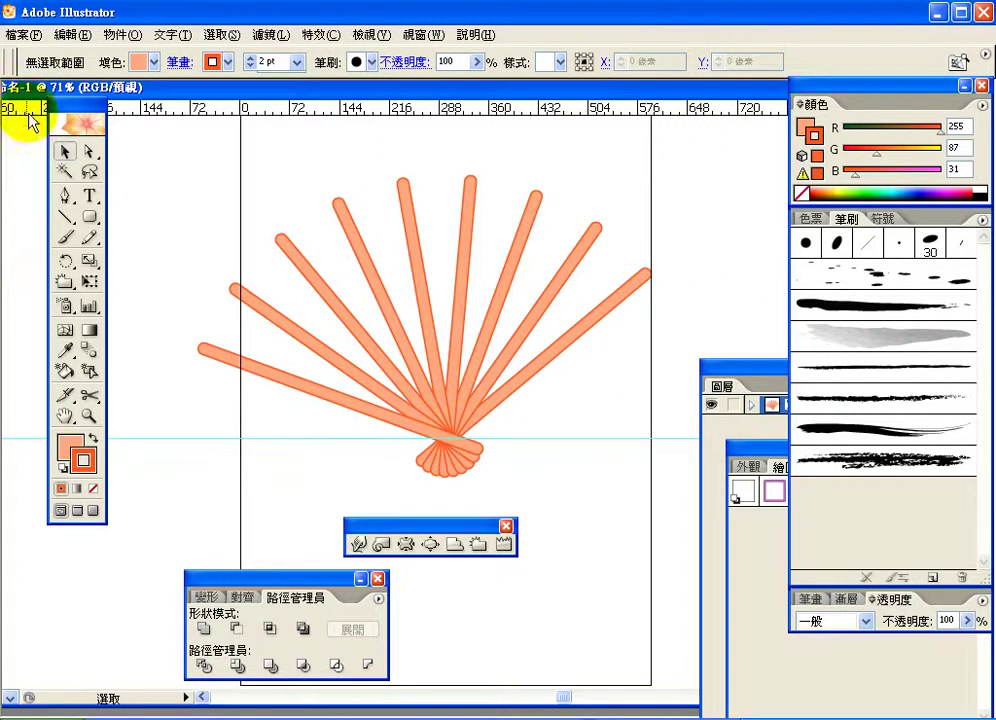
pyautogui.moveTo(88, 95); pyautogui.dragTo(148, 95)
pyautogui.moveTo(31, 160); pyautogui.dragTo(507, 241)
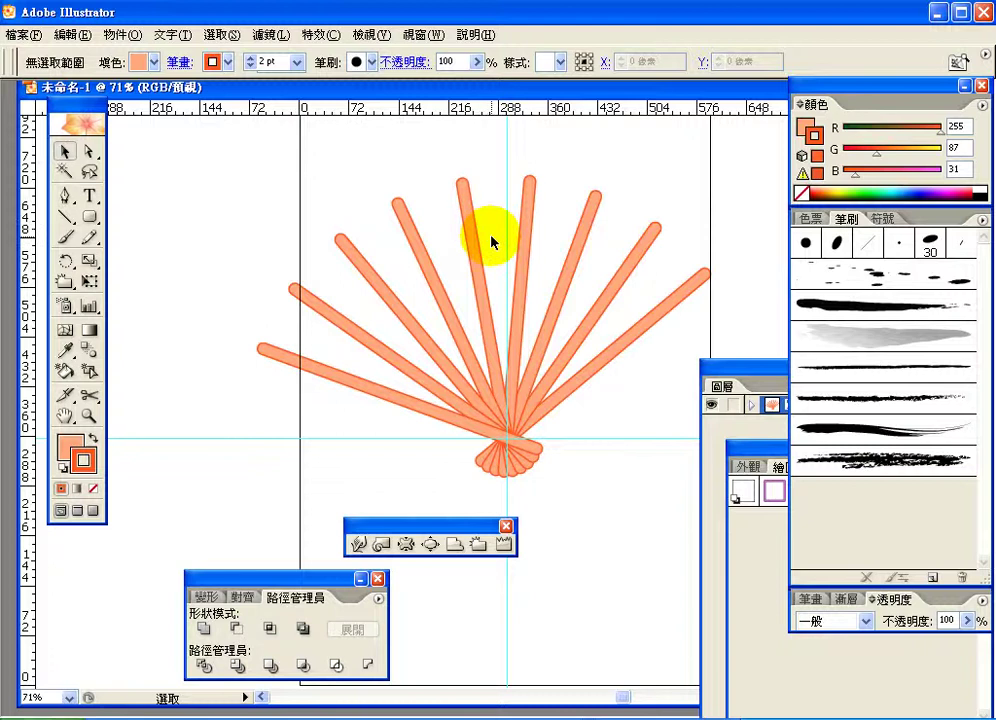
# Step: Draw a circle centred on the guide intersection with the Ellipse tool, large enough to enclose all the rib tips
pyautogui.hotkey('ctrl', '0')
pyautogui.press('l')
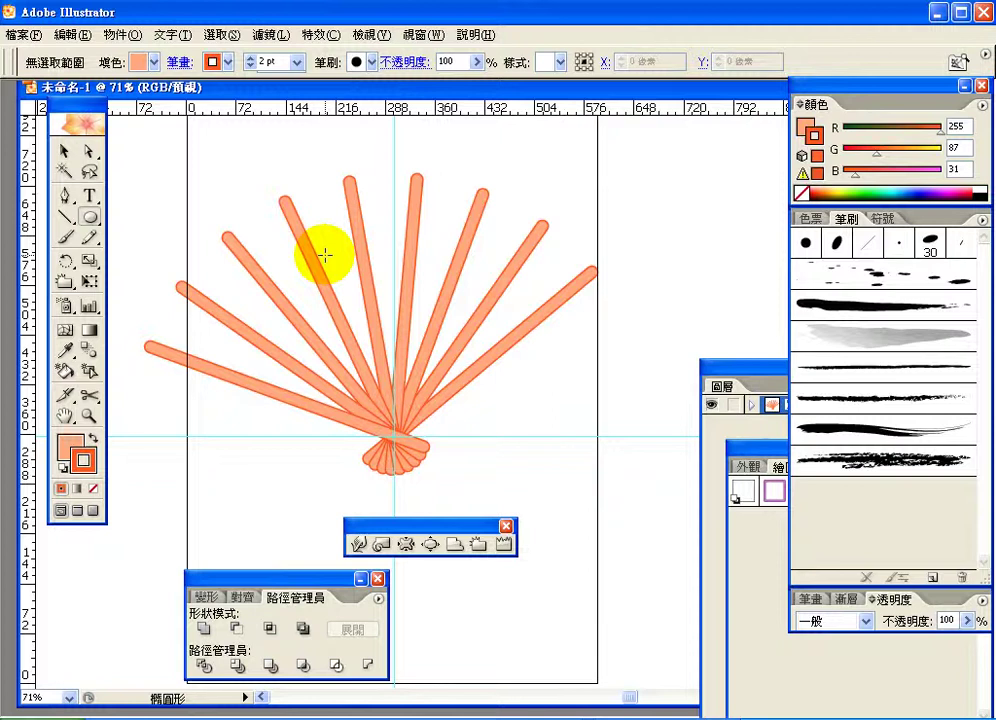
pyautogui.click(62, 152)
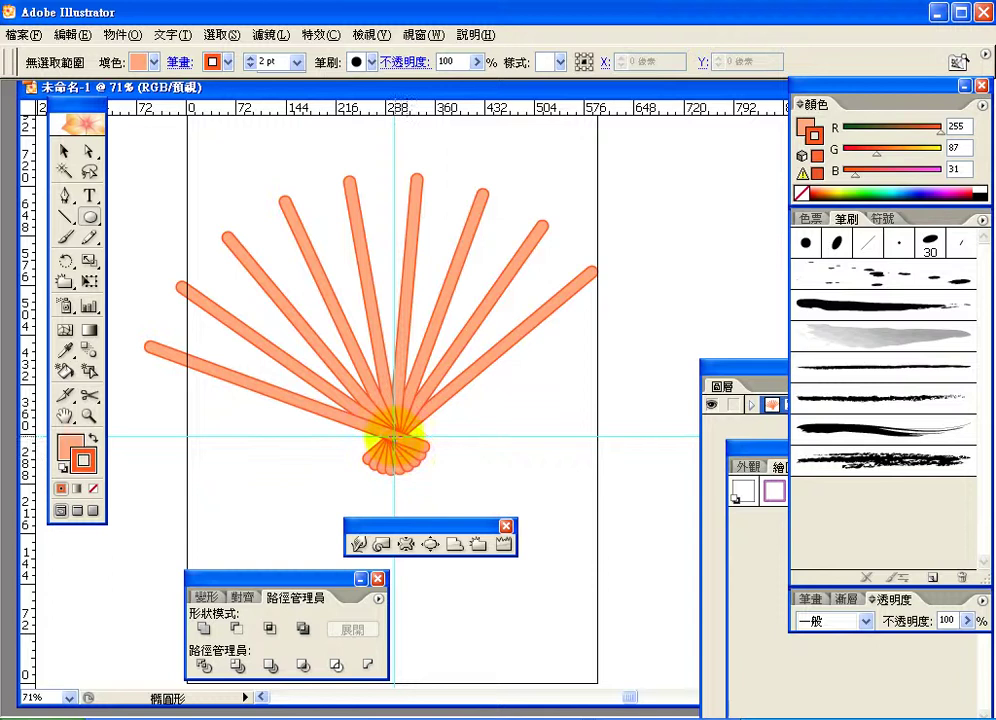
pyautogui.click(372, 34)
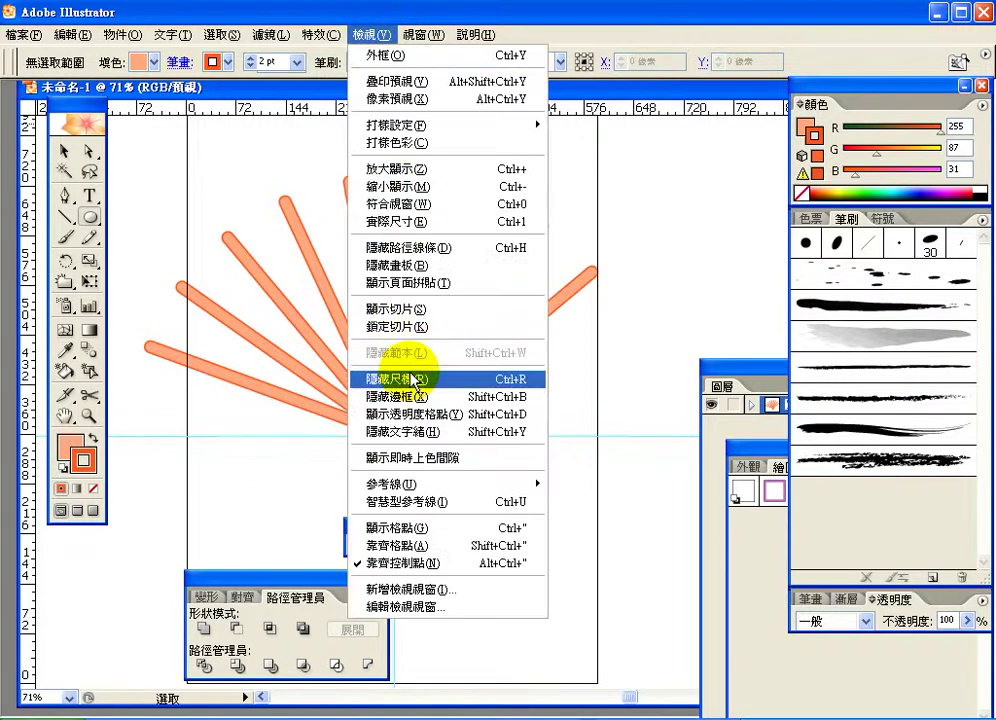
pyautogui.click(258, 98)
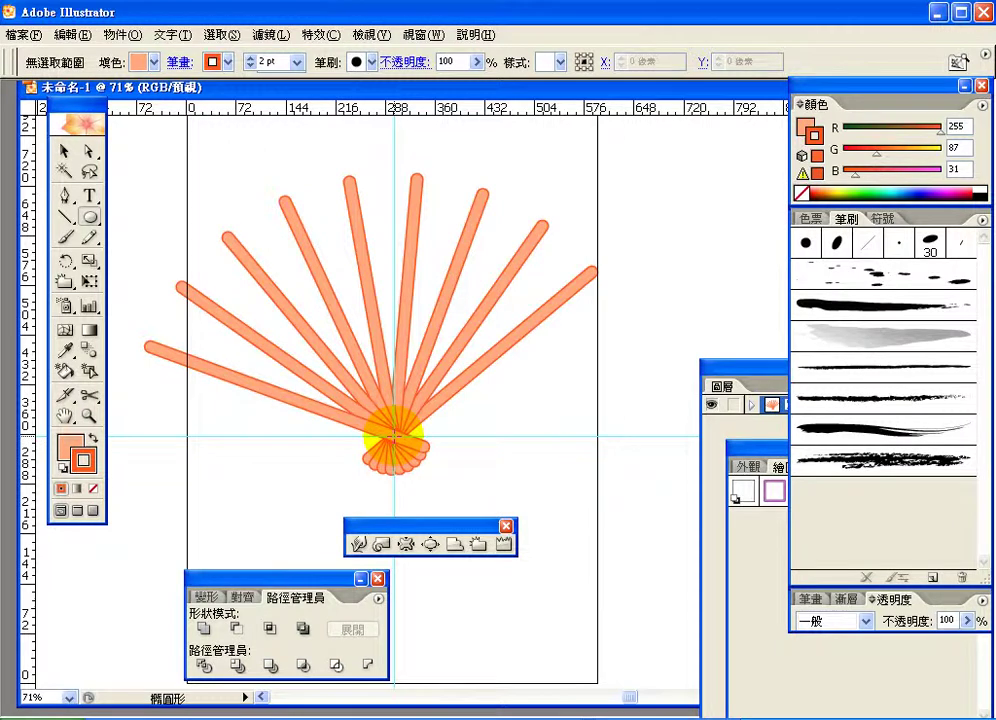
pyautogui.moveTo(395, 435); pyautogui.dragTo(596, 540)
pyautogui.scroll(1, 543, 468)
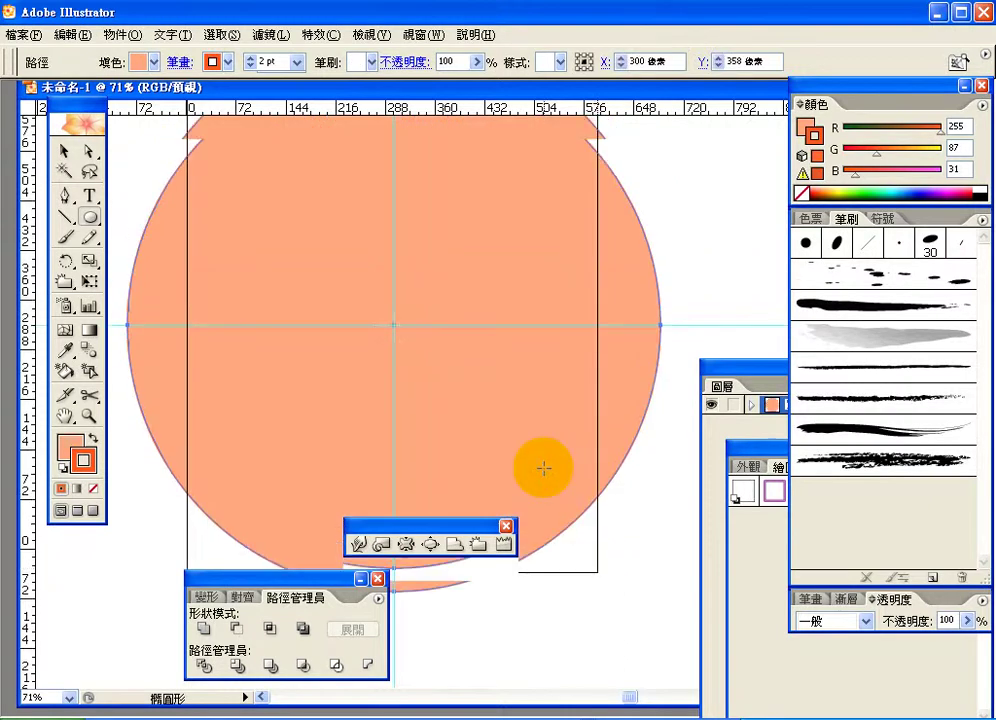
pyautogui.scroll(1, 543, 468)
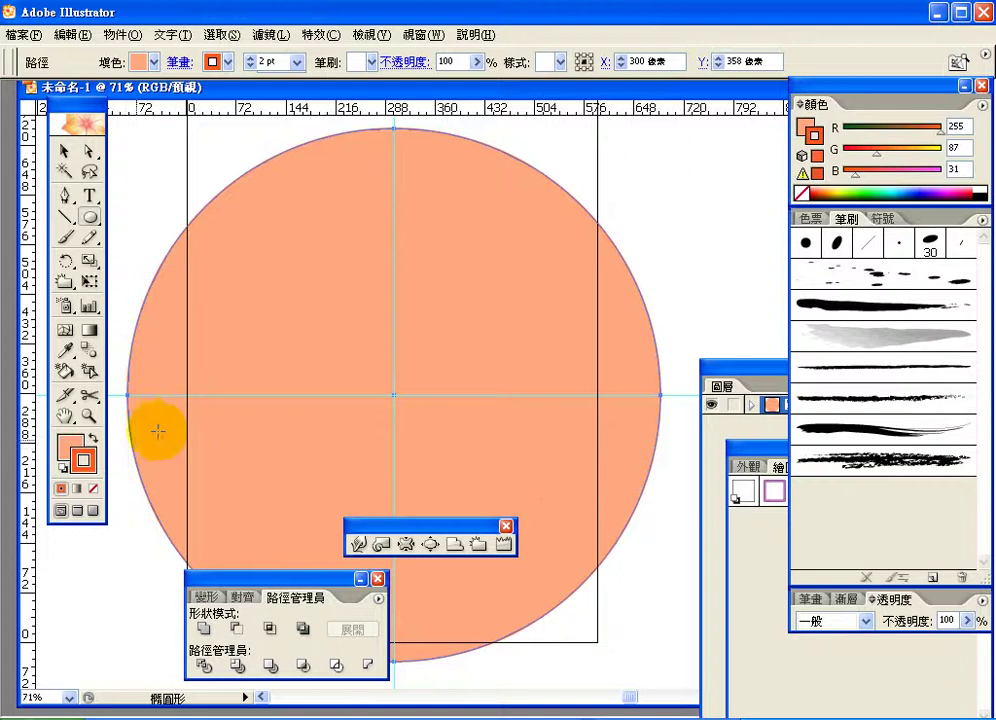
# Step: Remove the circle's stroke and fill it with dark yellow, RGB 223, 208, 0
pyautogui.click(91, 490)
pyautogui.click(70, 448)
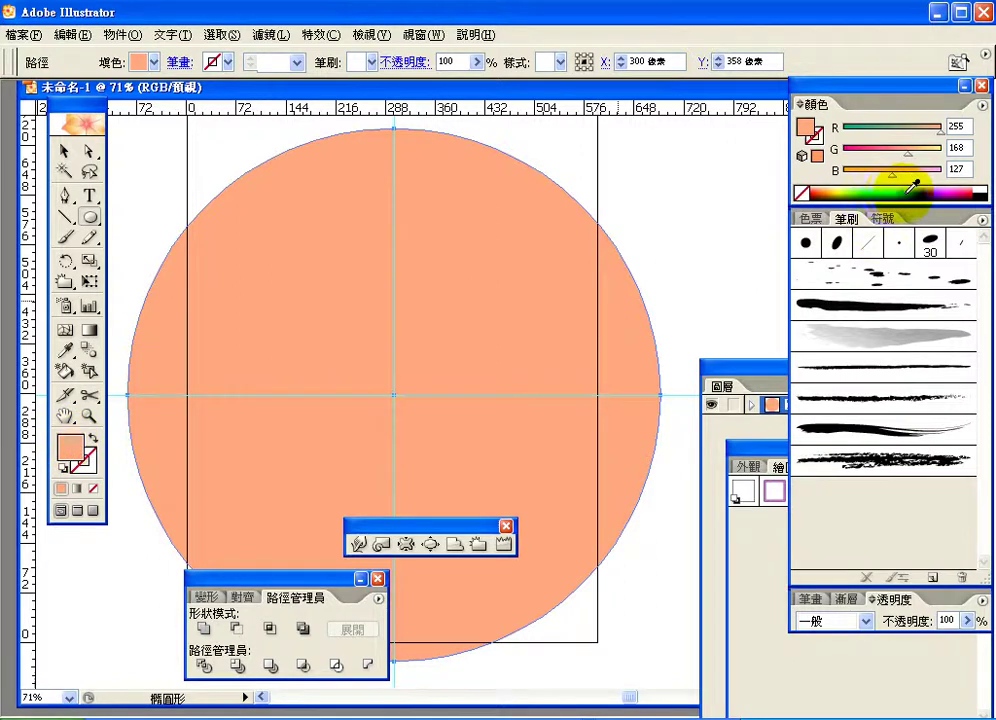
pyautogui.click(841, 190)
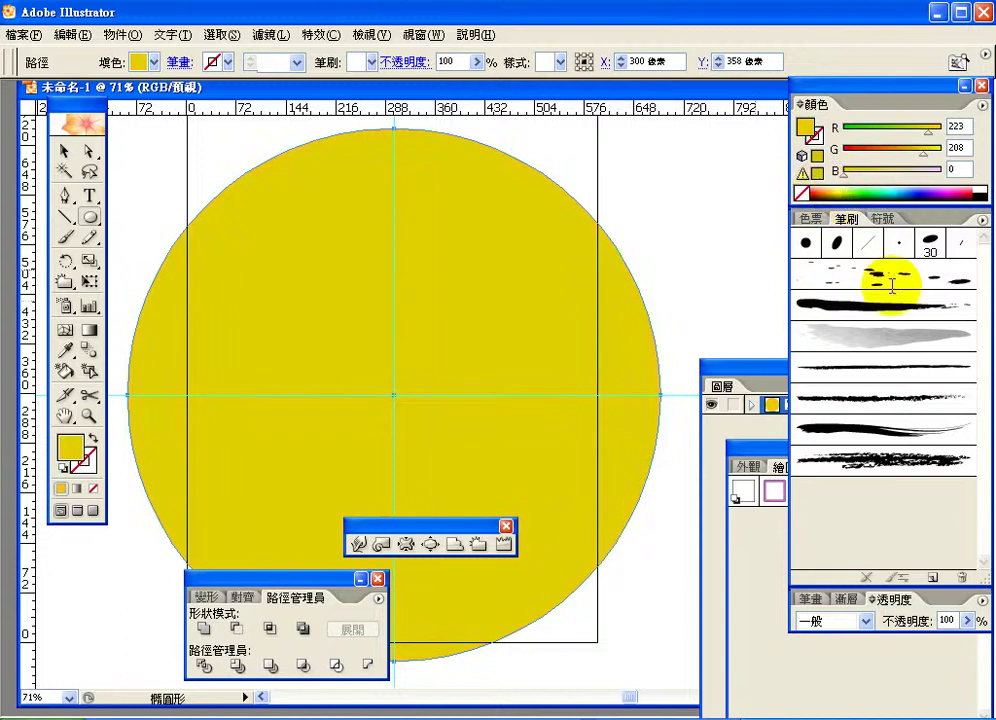
# Step: Set the yellow circle's opacity to 43%
pyautogui.click(762, 378)
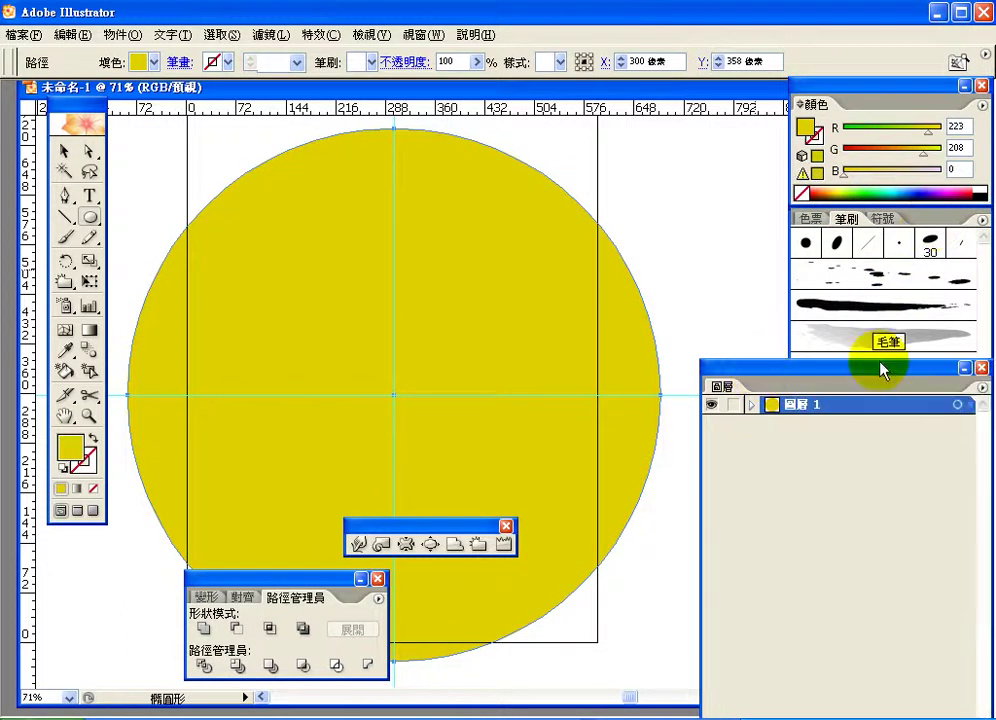
pyautogui.moveTo(881, 371); pyautogui.dragTo(808, 489)
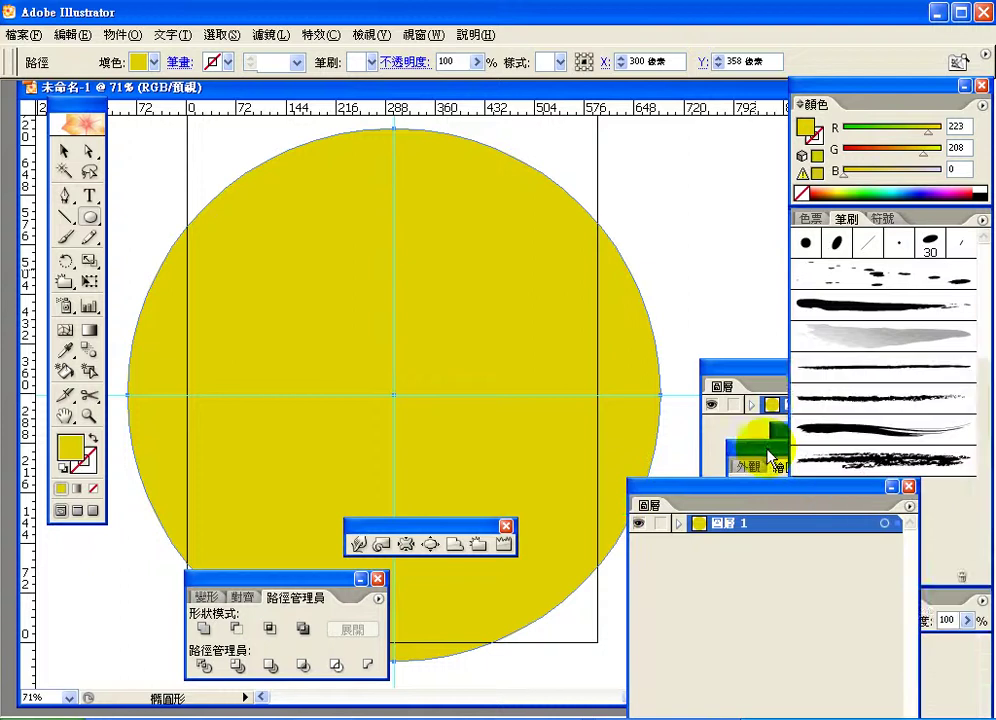
pyautogui.moveTo(768, 452); pyautogui.dragTo(712, 228)
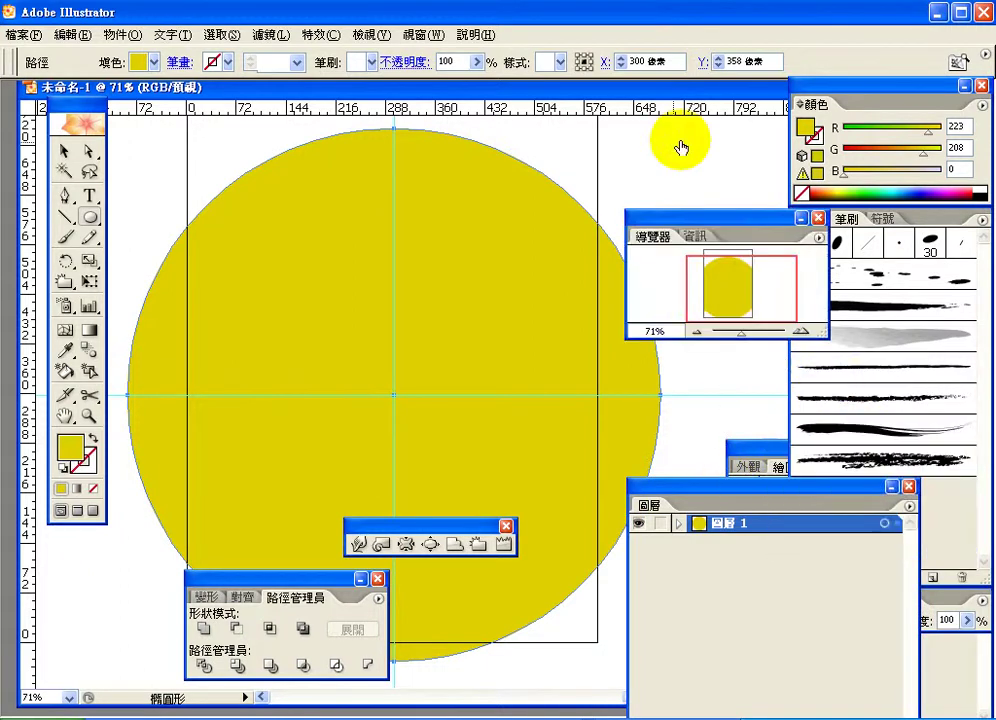
pyautogui.click(476, 62)
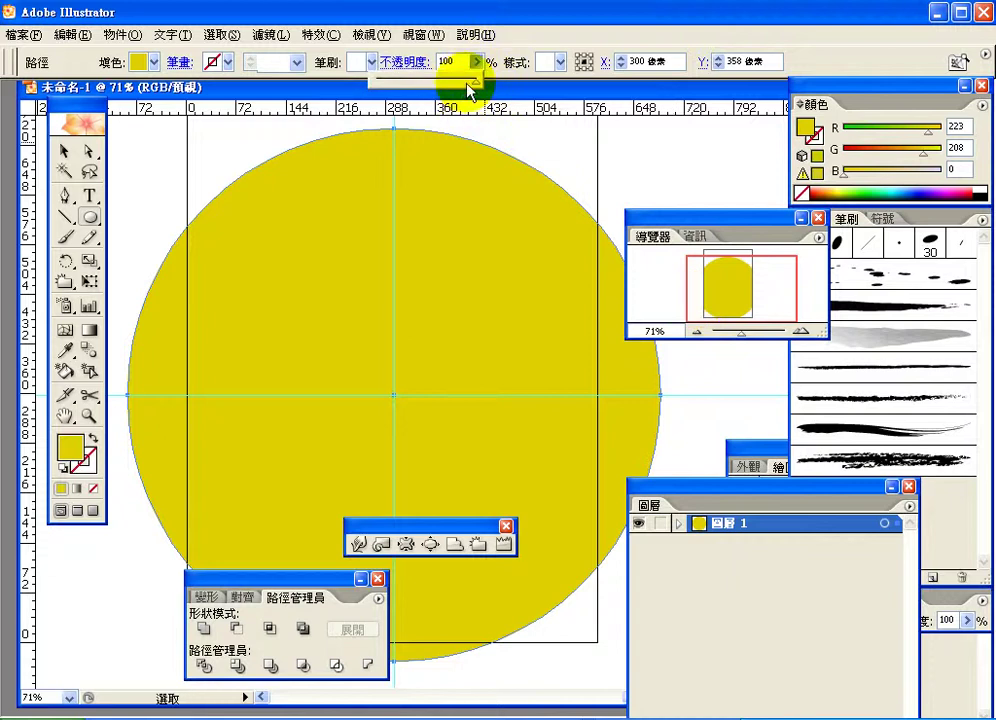
pyautogui.moveTo(468, 89); pyautogui.dragTo(422, 93)
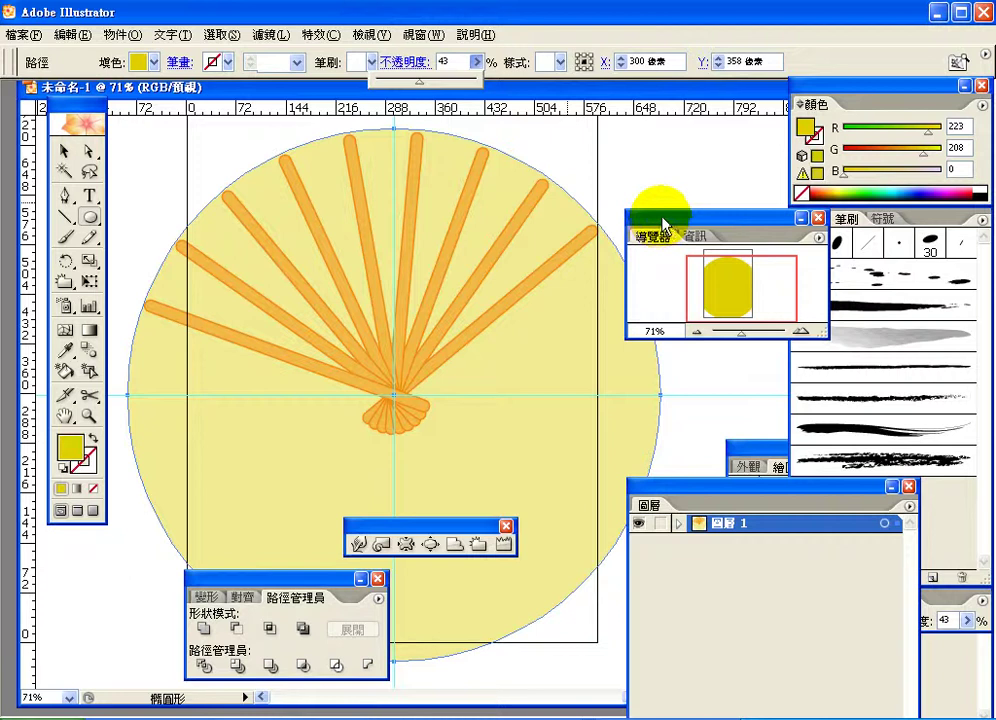
pyautogui.moveTo(648, 215); pyautogui.dragTo(740, 215)
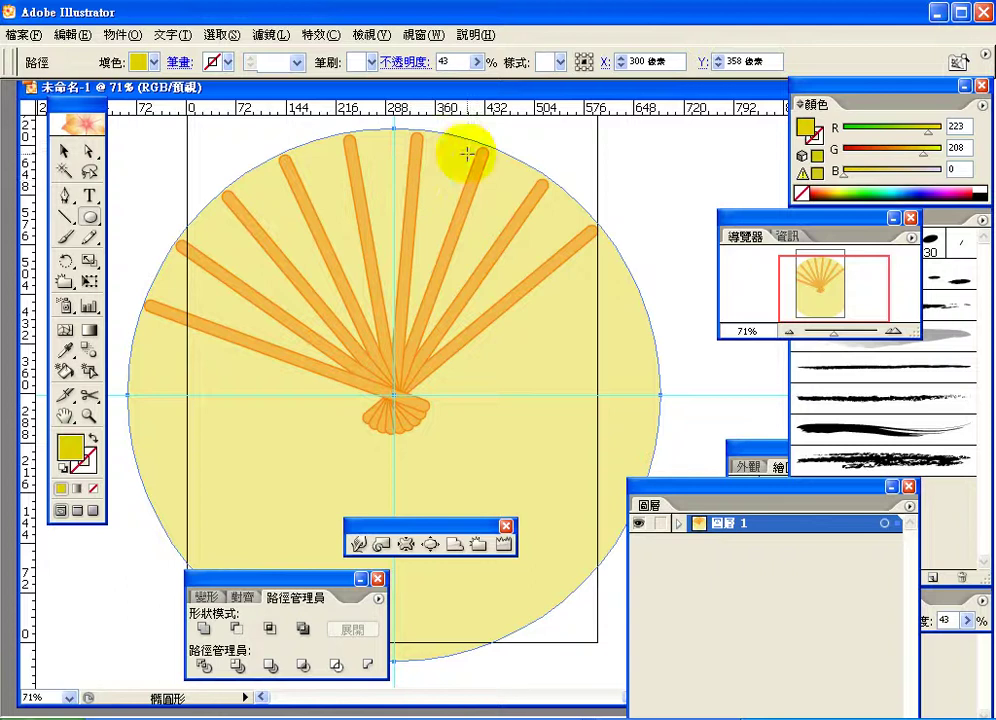
pyautogui.click(66, 153)
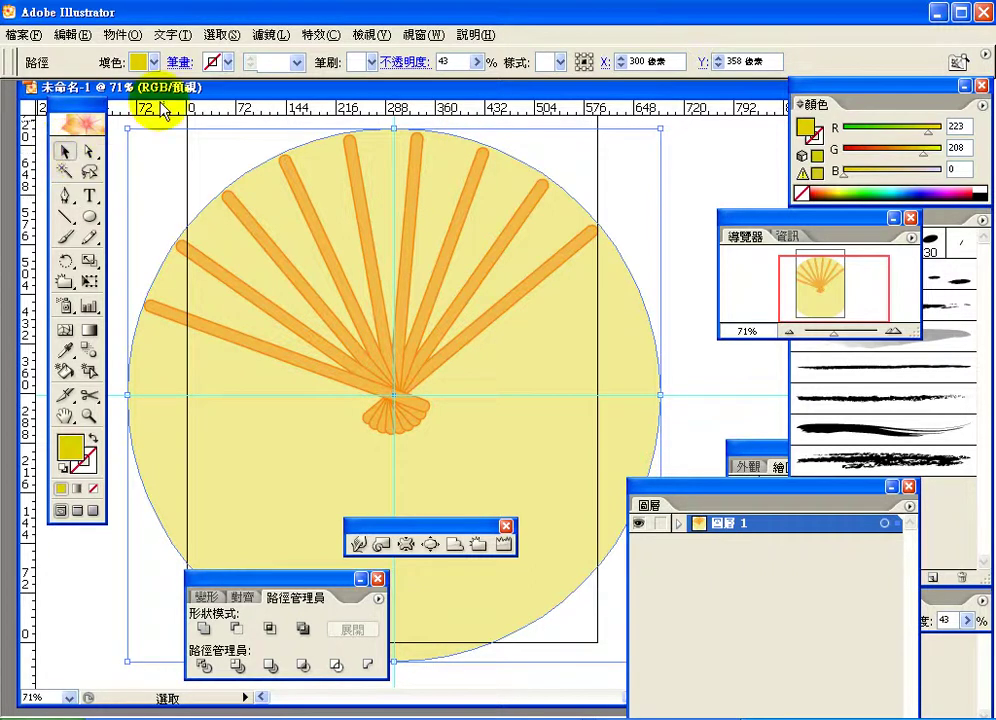
pyautogui.click(112, 36)
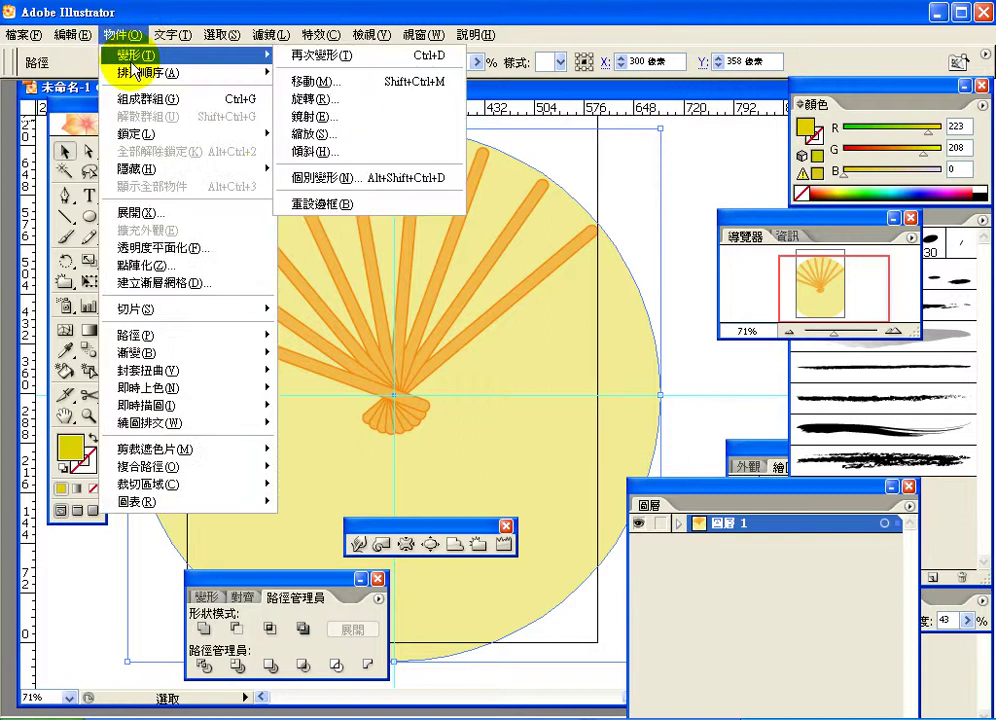
pyautogui.moveTo(142, 72)
pyautogui.moveTo(182, 58)
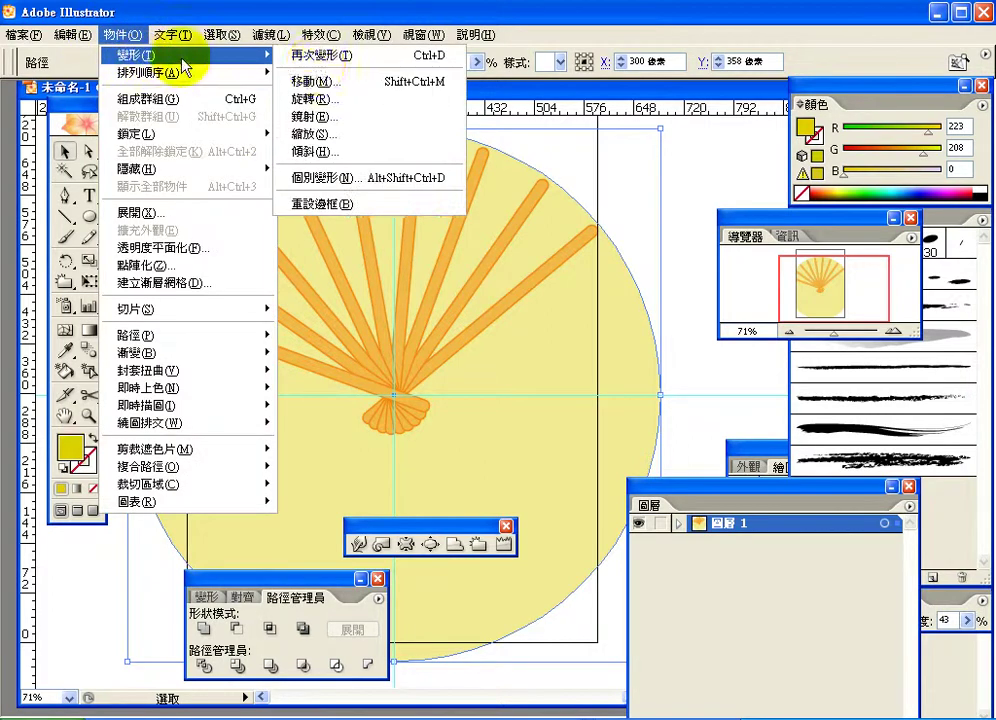
pyautogui.click(316, 84)
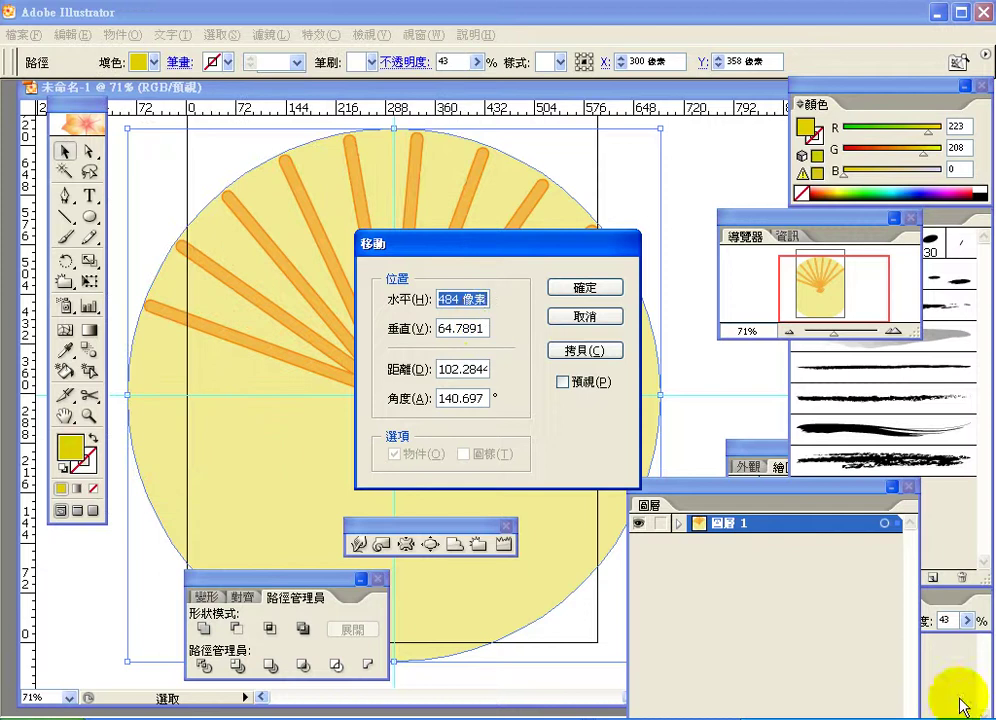
pyautogui.click(590, 320)
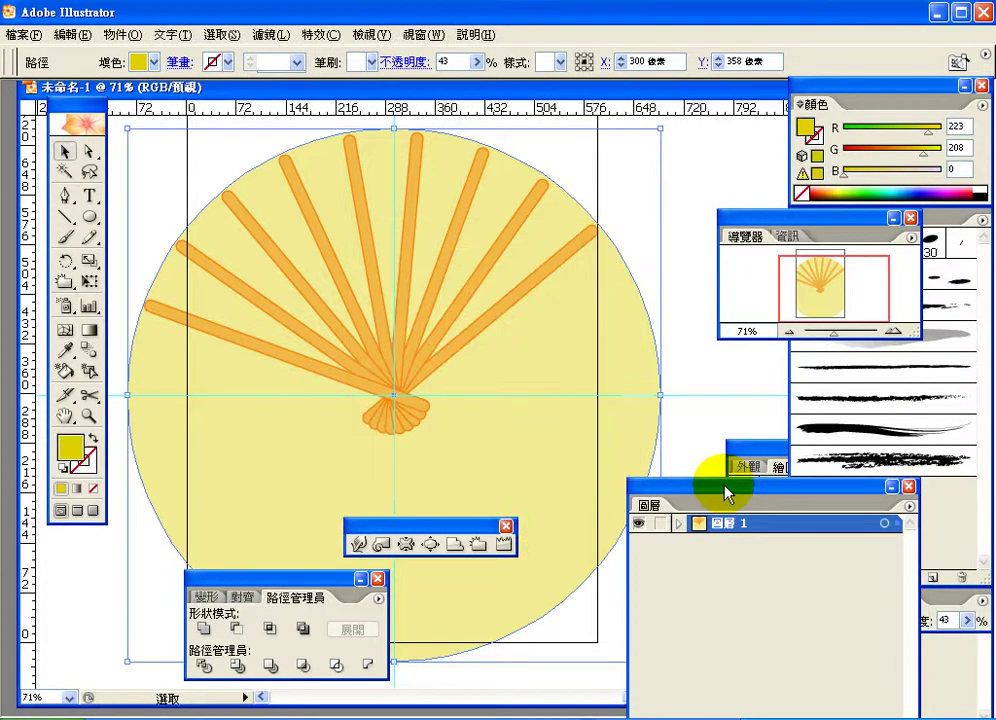
# Step: Expand Layer 1 (圖層 1) and duplicate the yellow circle's path in place
pyautogui.moveTo(724, 490); pyautogui.dragTo(700, 250)
pyautogui.click(679, 285)
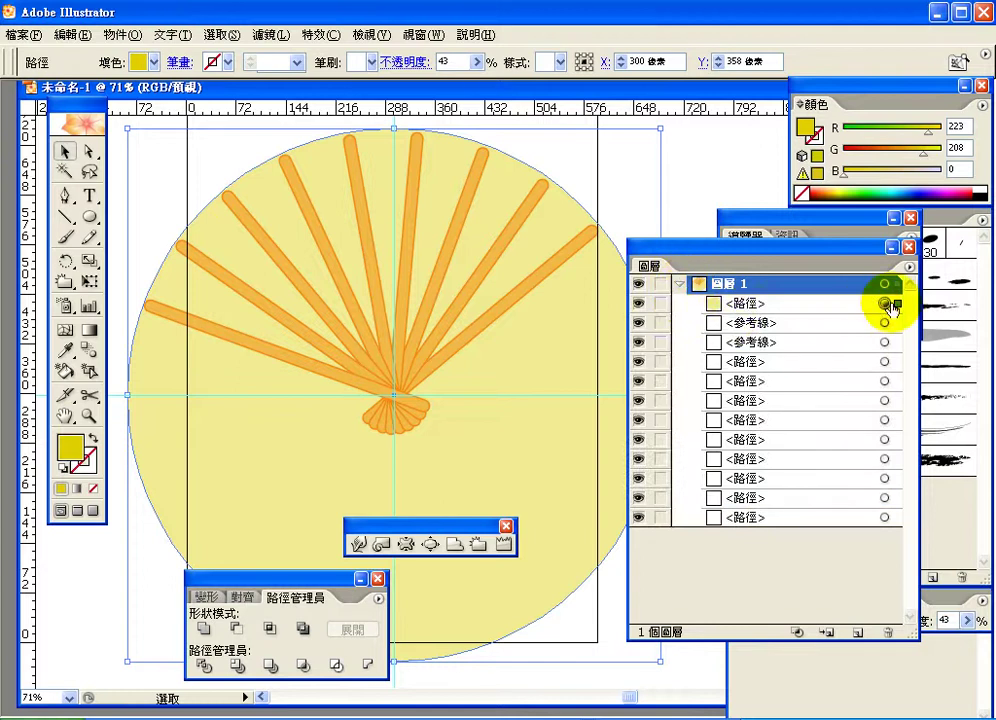
pyautogui.click(748, 303)
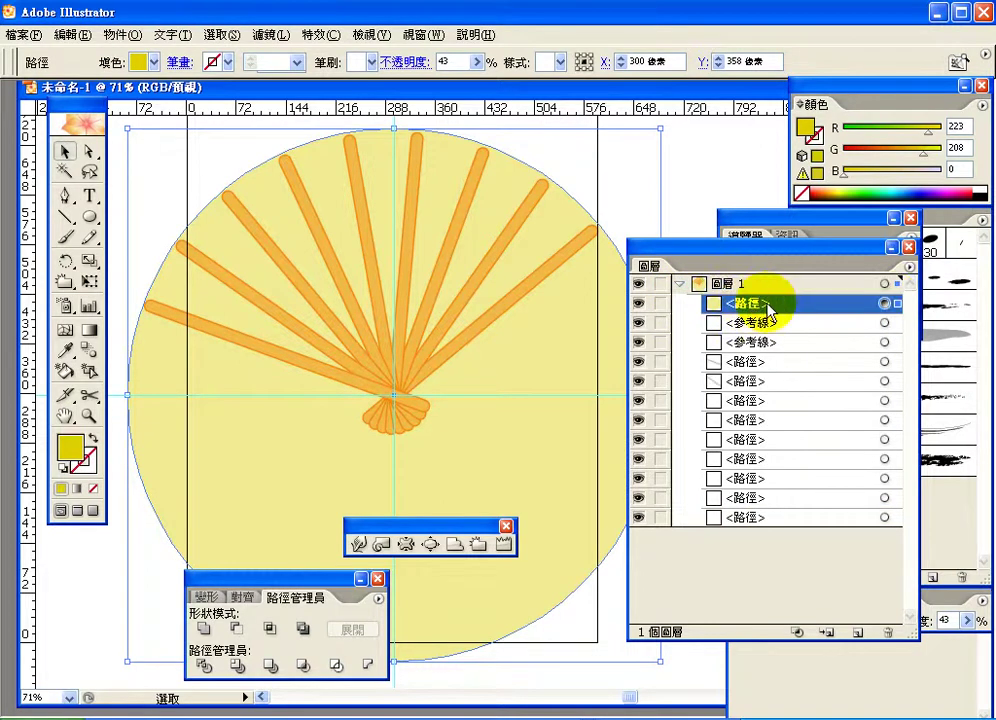
pyautogui.moveTo(768, 313); pyautogui.dragTo(853, 634)
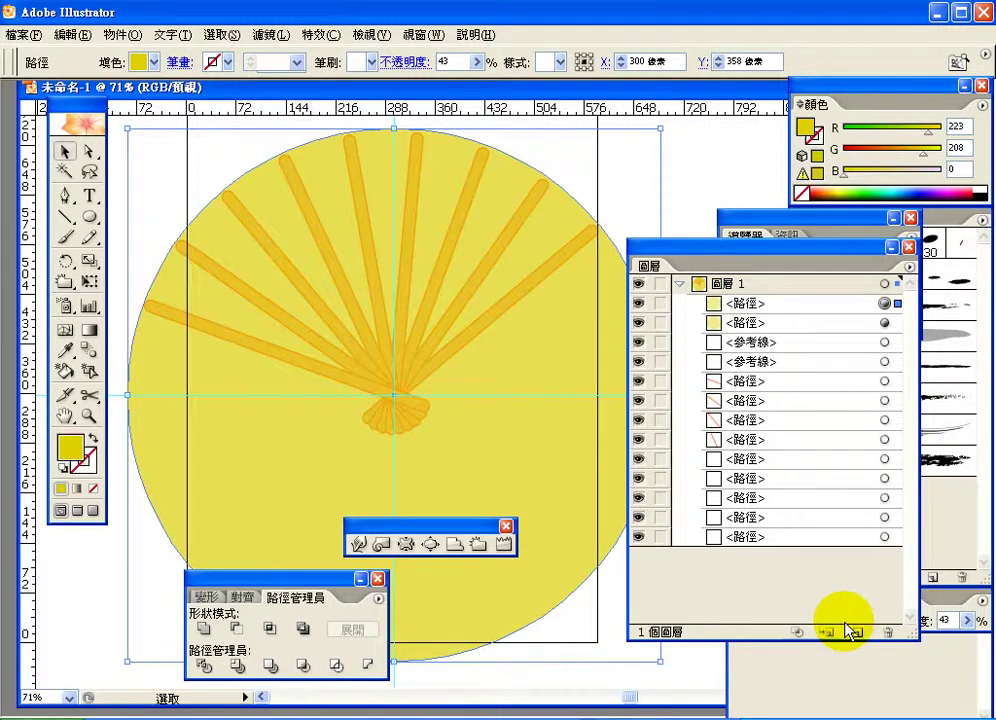
# Step: Scale the duplicated circle down proportionally about the guide intersection to roughly two fifths of the outer circle's diameter
pyautogui.moveTo(828, 246); pyautogui.dragTo(834, 222)
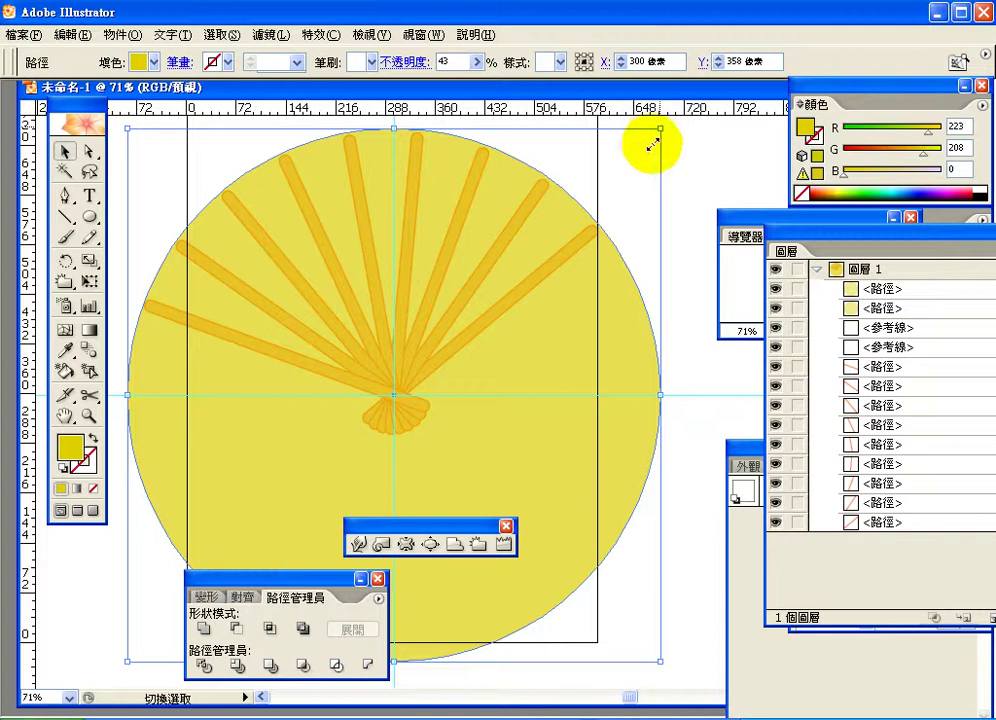
pyautogui.moveTo(653, 145); pyautogui.dragTo(595, 220)
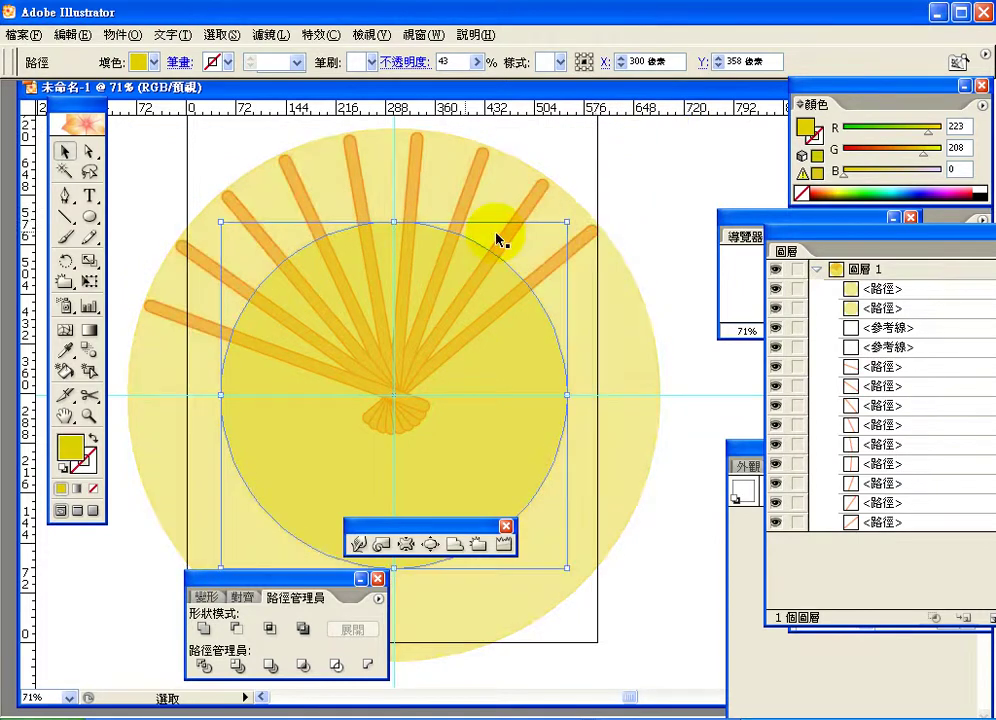
pyautogui.click(650, 193)
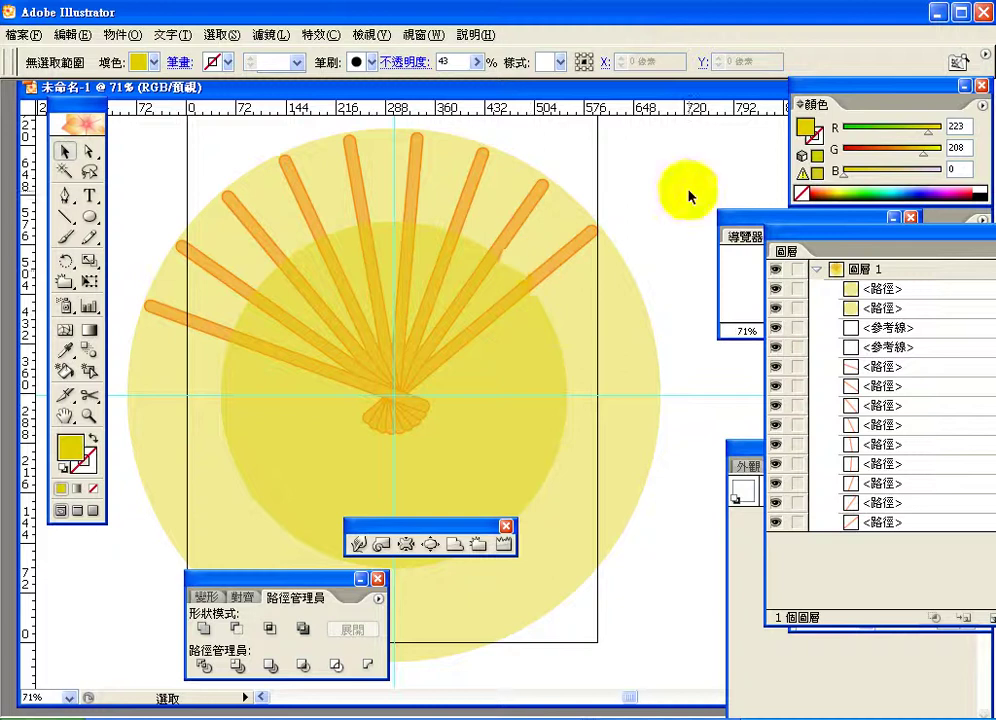
pyautogui.click(413, 282)
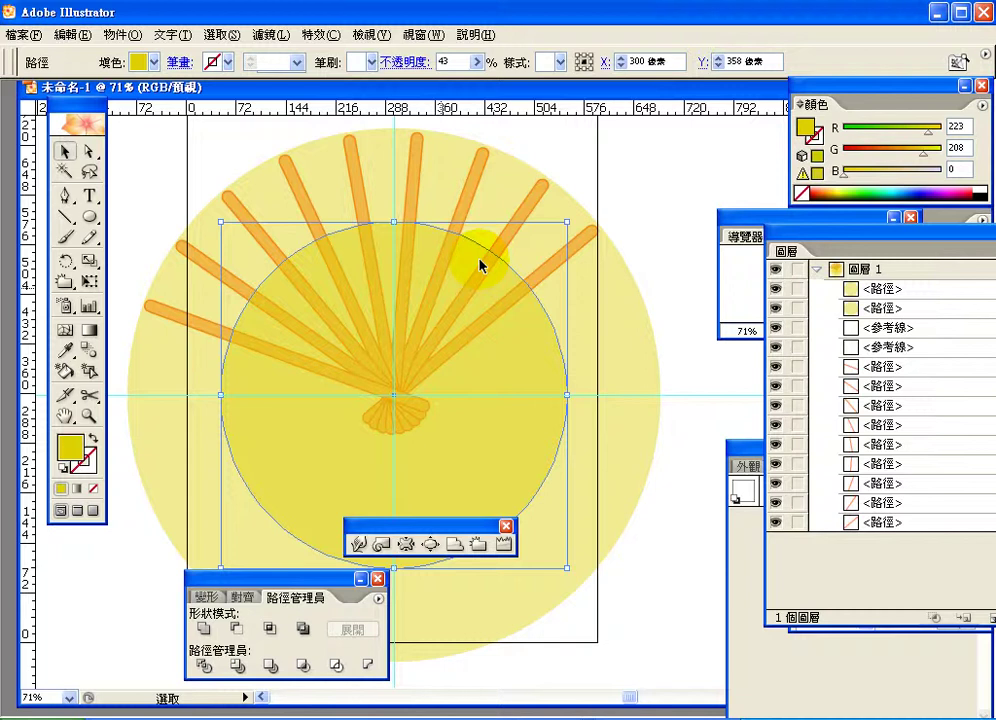
pyautogui.moveTo(567, 222); pyautogui.dragTo(520, 285)
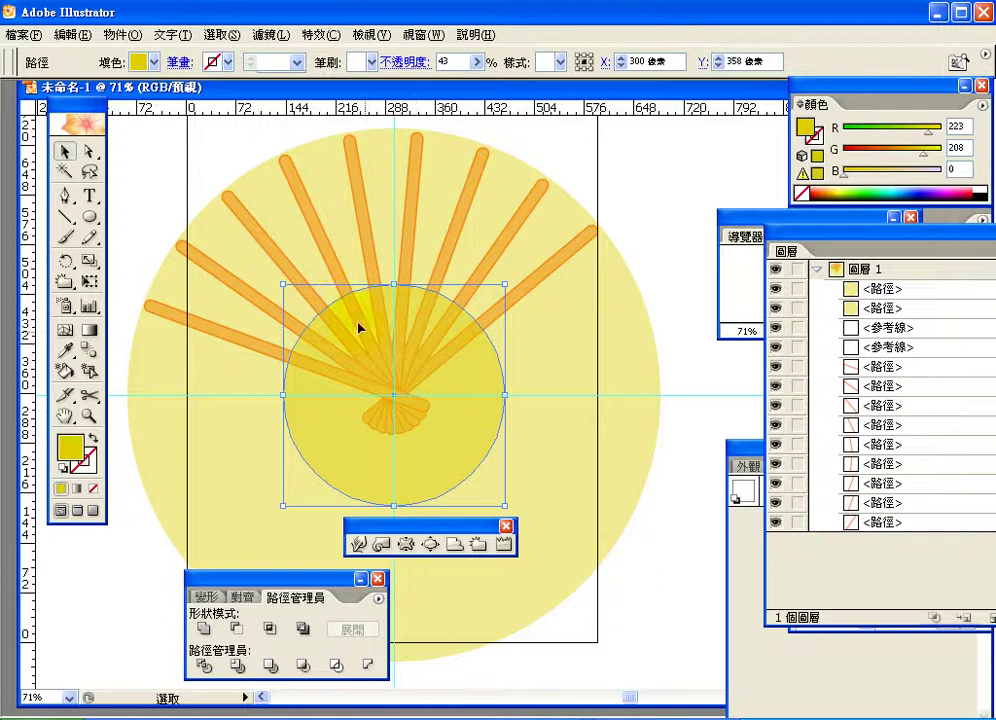
# Step: Subtract the small inner circle from the large yellow circle to make a ring
pyautogui.click(629, 340)
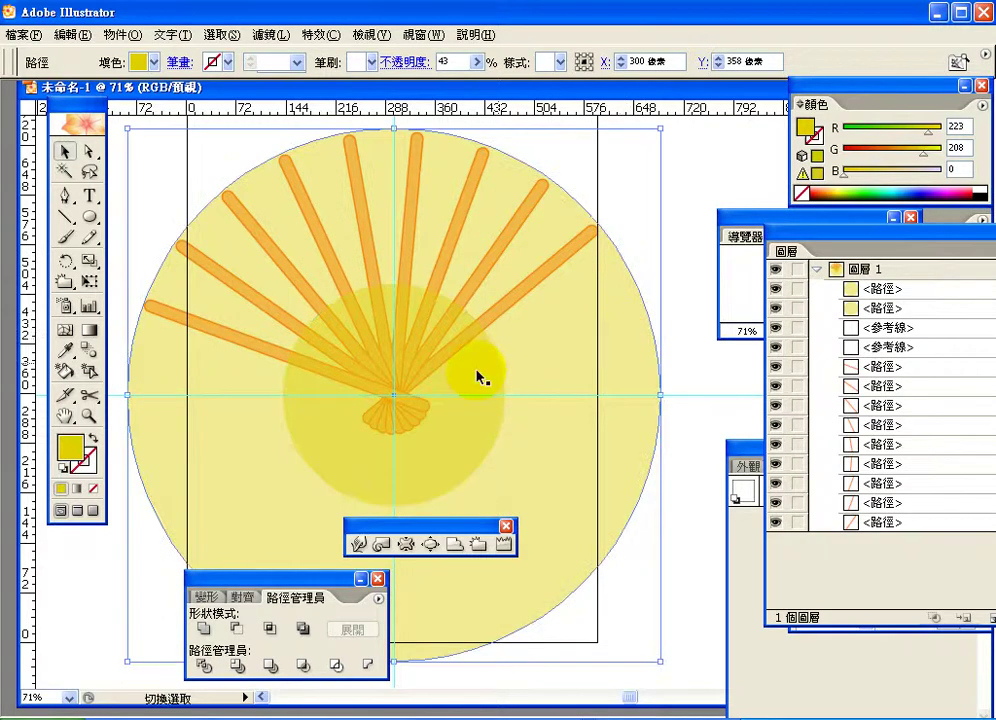
pyautogui.keyDown('shift'); pyautogui.click(478, 378); pyautogui.keyUp('shift')
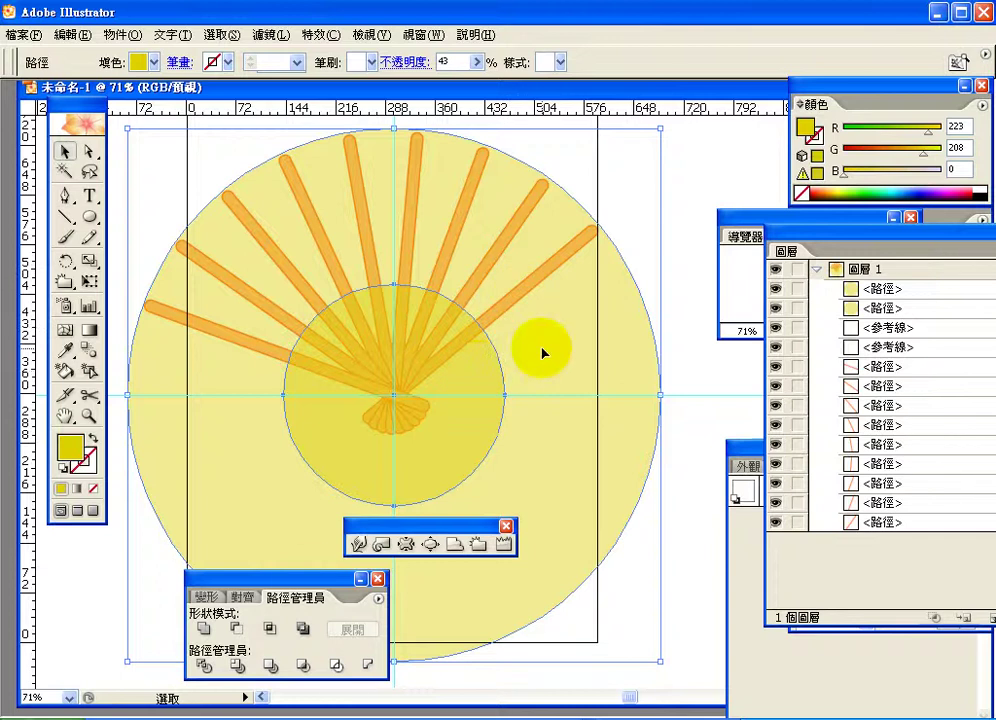
pyautogui.moveTo(311, 582); pyautogui.dragTo(366, 360)
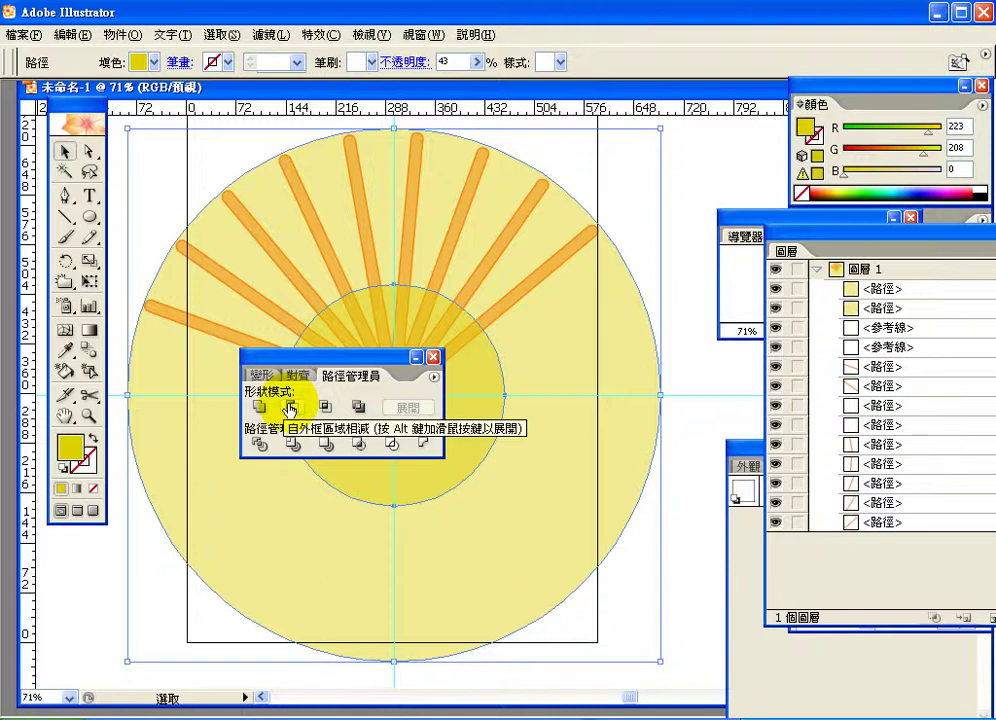
pyautogui.click(290, 408)
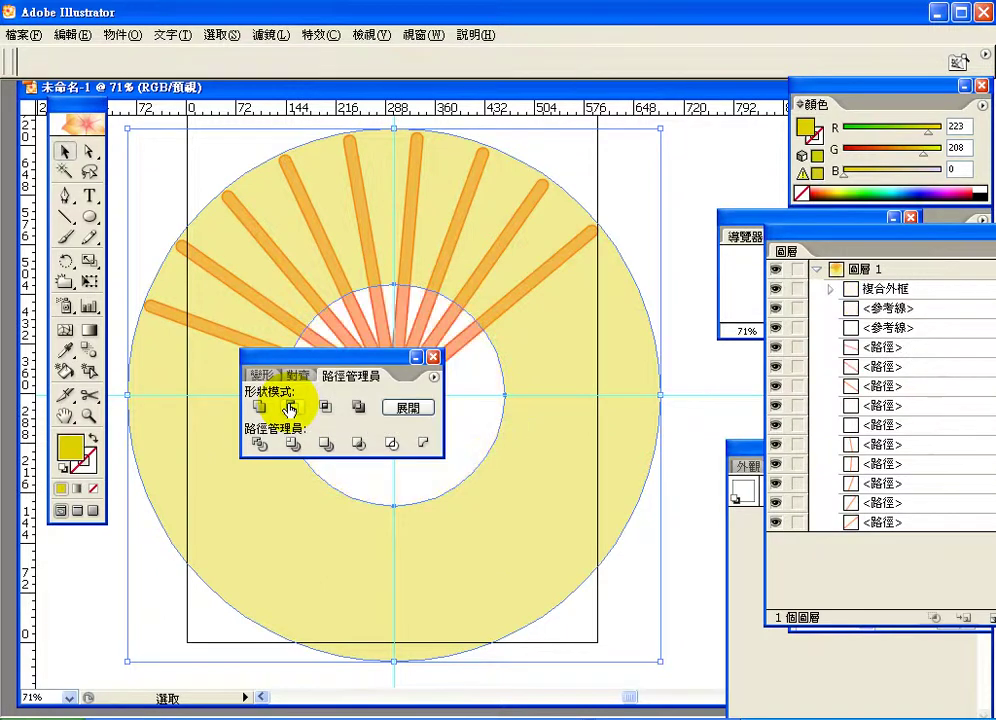
pyautogui.moveTo(300, 352); pyautogui.dragTo(356, 505)
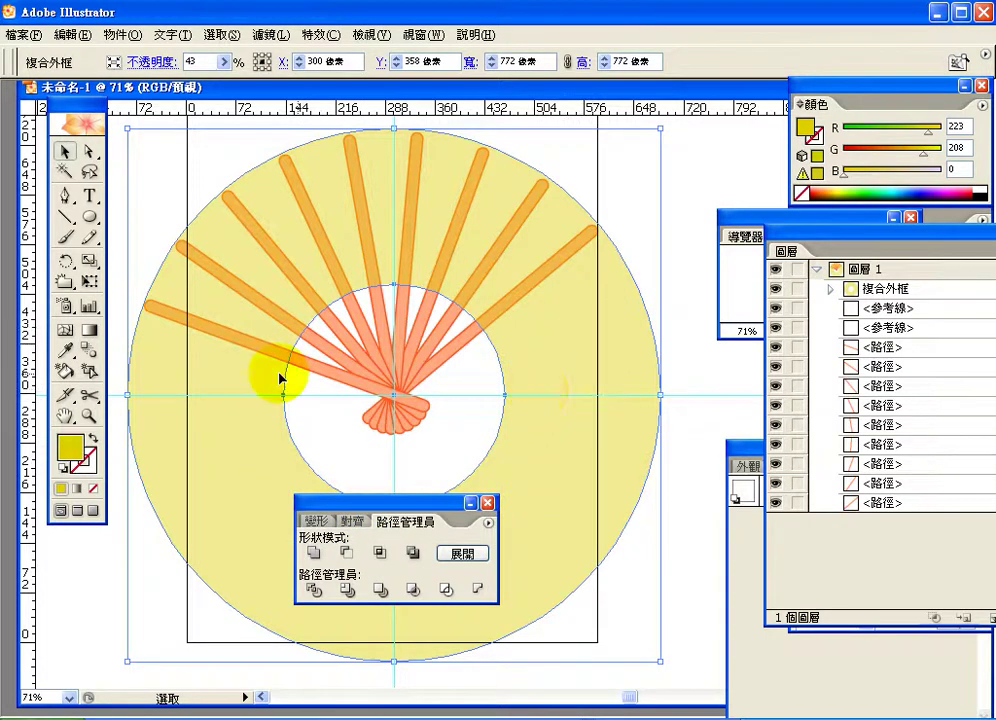
# Step: Try to cut the ring's outlines at the outermost ribs with the Scissors tool and delete the part below the fan
pyautogui.click(90, 403)
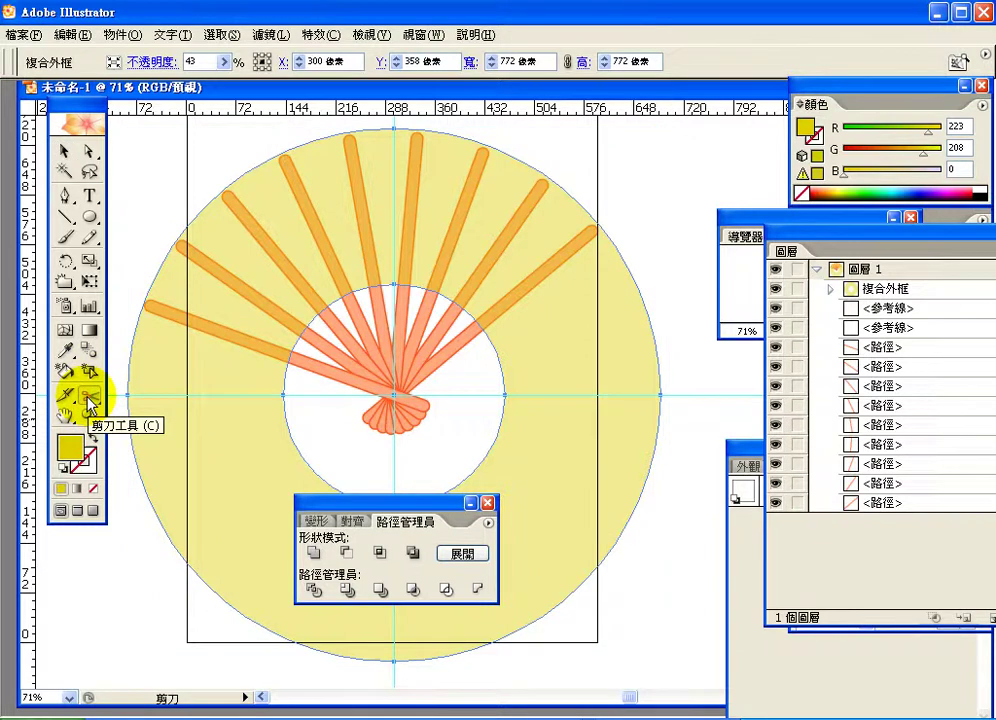
pyautogui.click(484, 330)
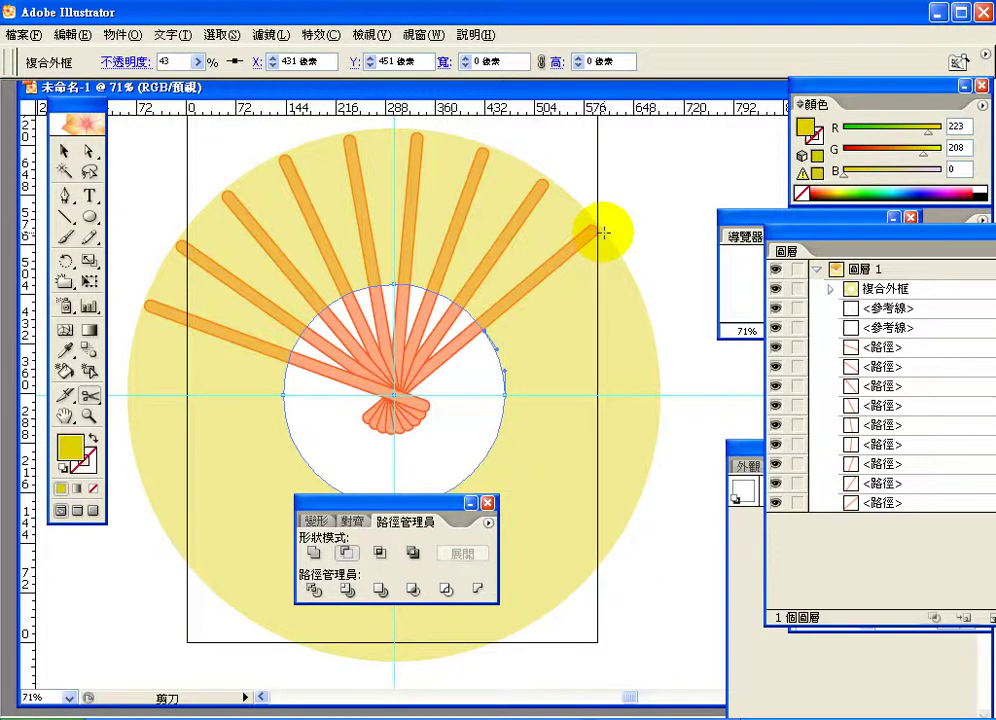
pyautogui.click(604, 232)
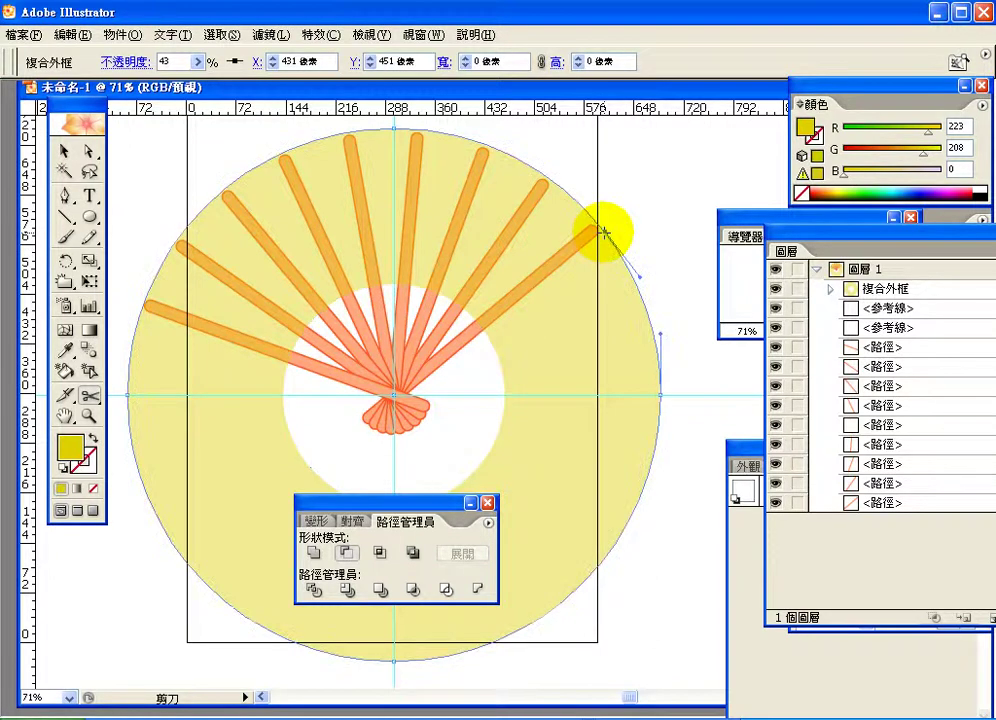
pyautogui.click(141, 310)
pyautogui.press('Delete')
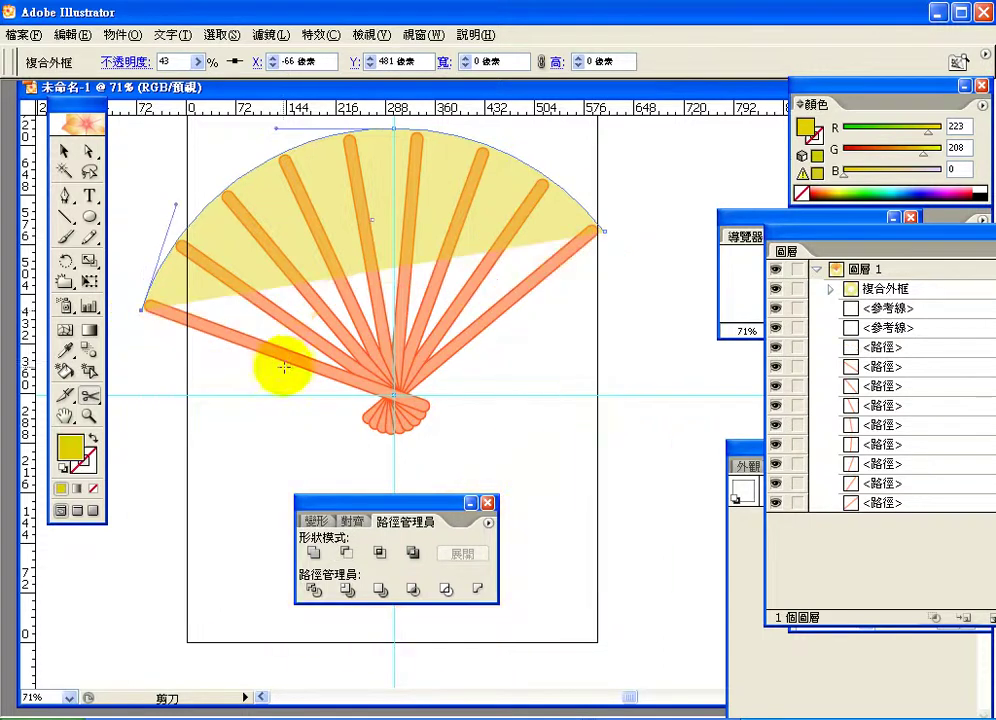
# Step: Undo the deletion and the scissor cuts to restore the full ring
pyautogui.click(72, 34)
pyautogui.click(82, 53)
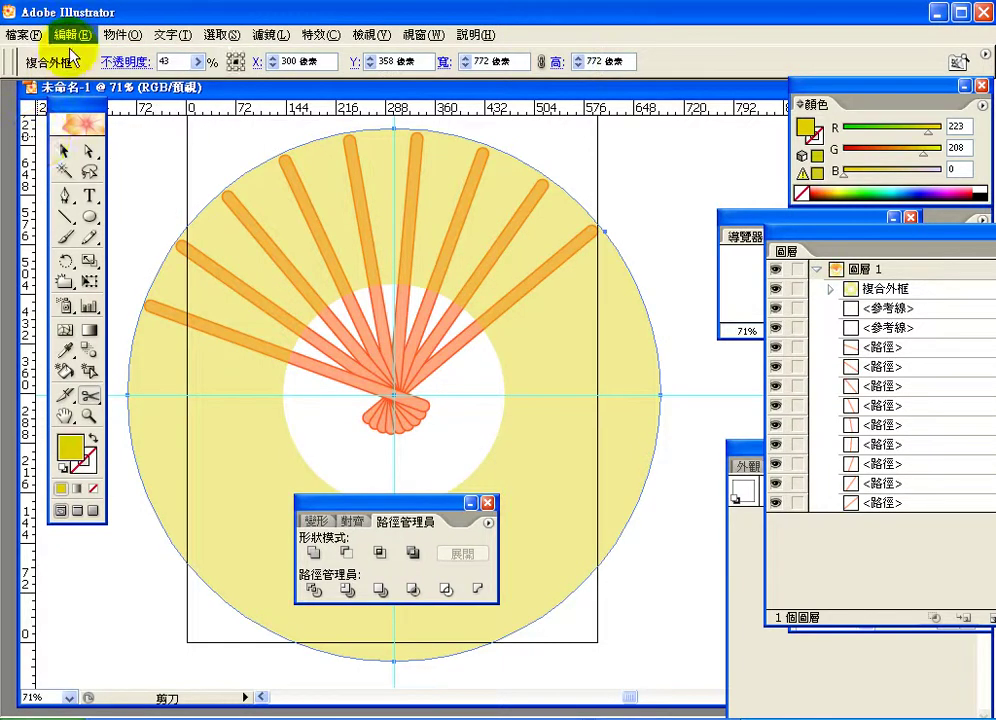
pyautogui.click(71, 38)
pyautogui.click(80, 55)
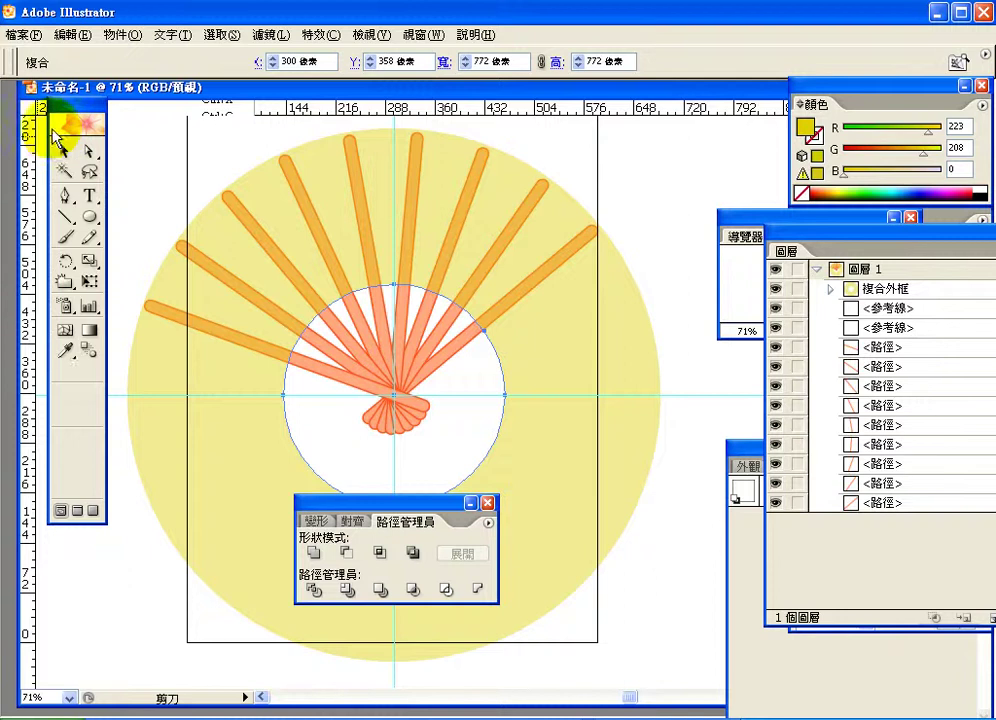
# Step: Try again to cut the ring's outer and inner outlines at the rightmost rib with the Scissors tool
pyautogui.click(63, 150)
pyautogui.click(637, 430)
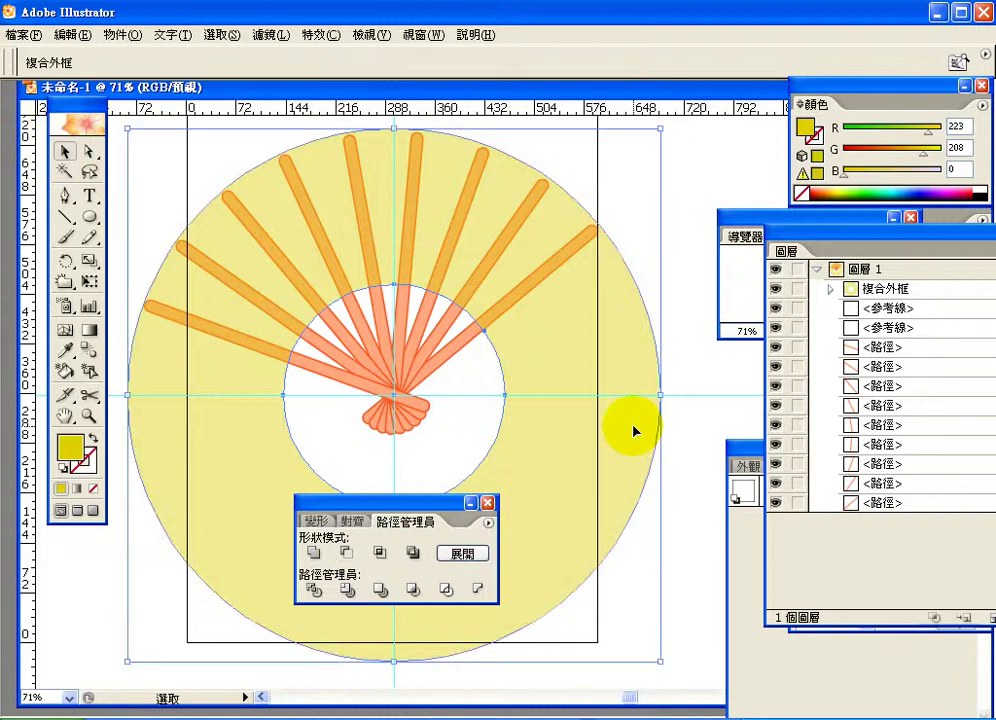
pyautogui.click(89, 396)
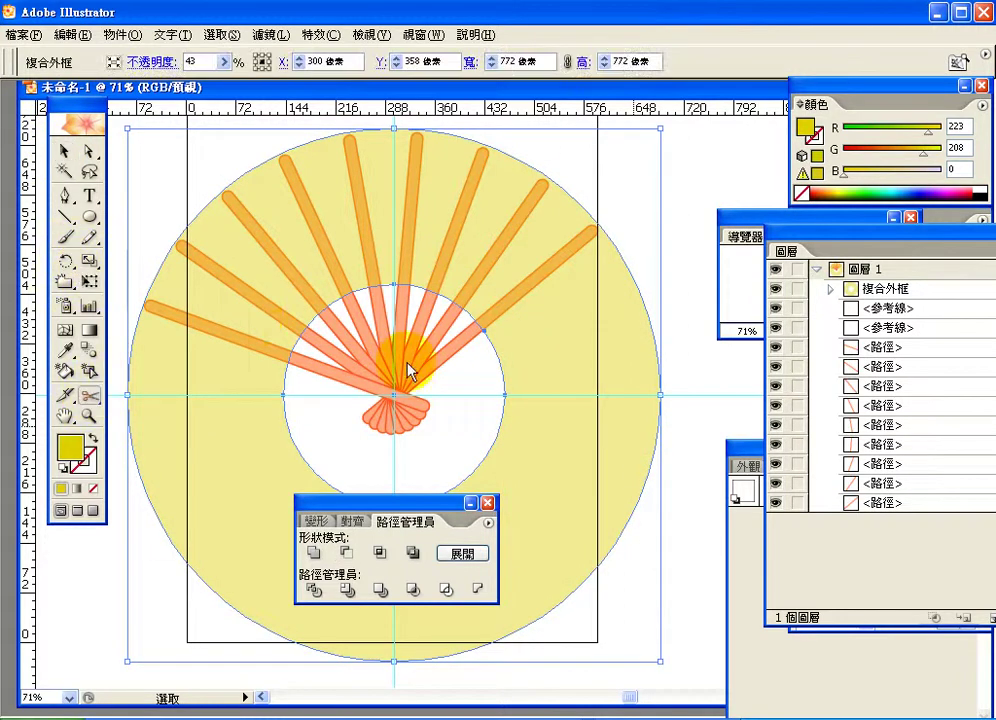
pyautogui.click(604, 232)
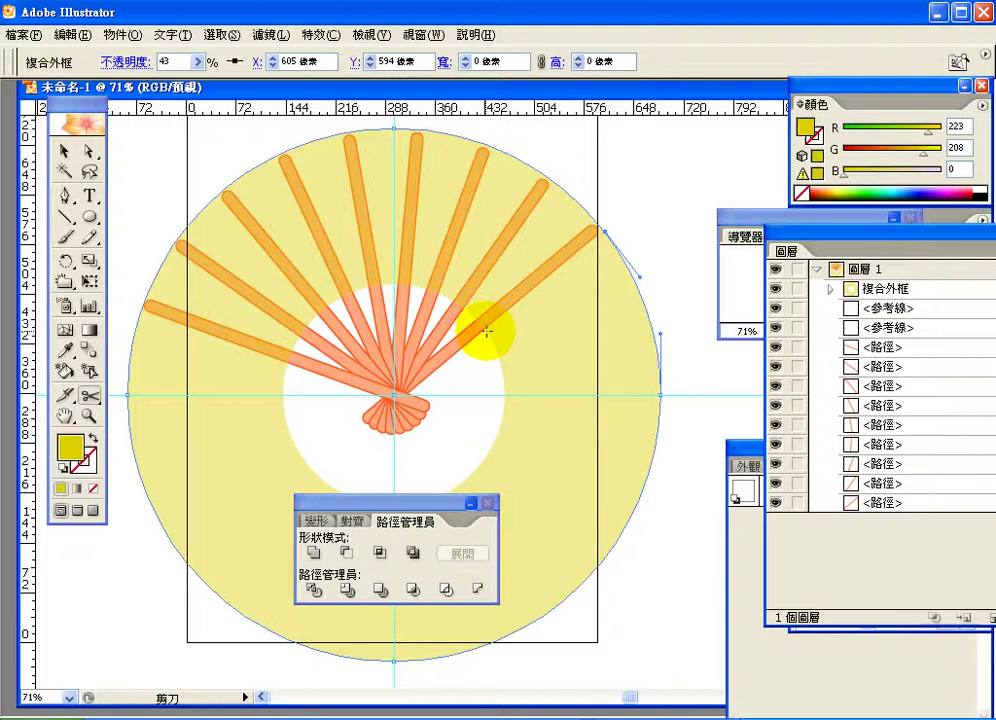
pyautogui.click(487, 342)
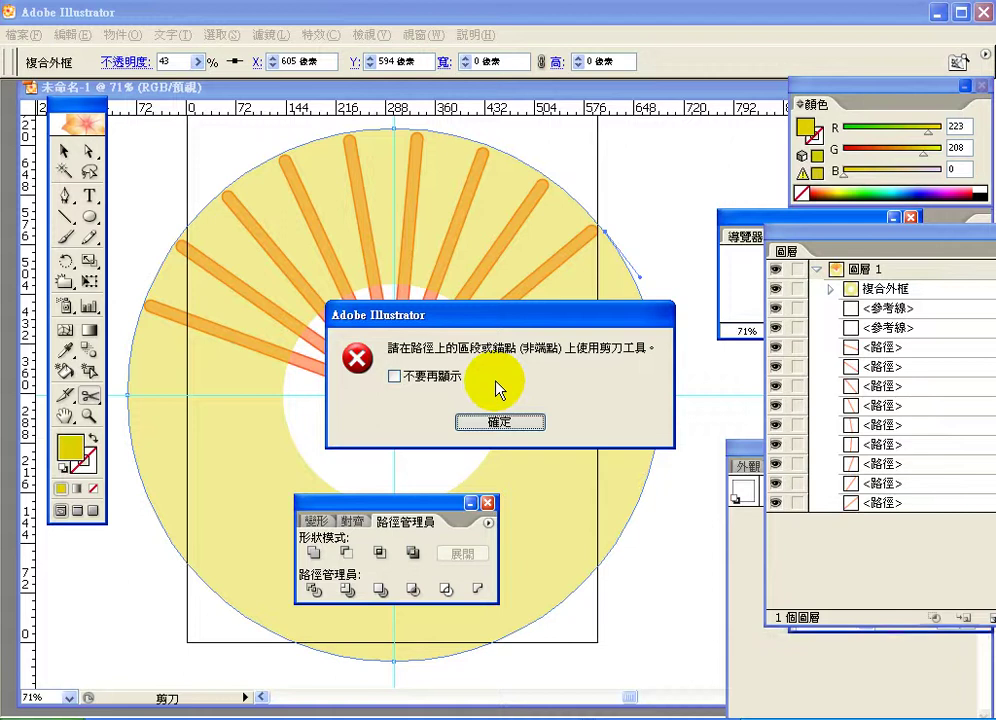
pyautogui.press('Return')
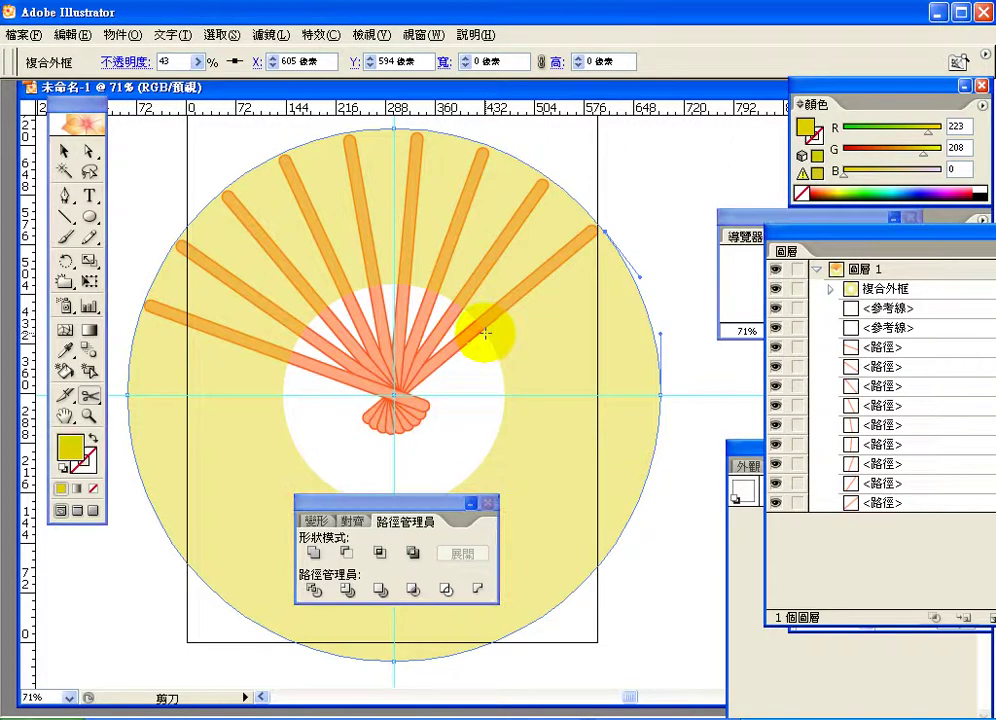
pyautogui.click(485, 333)
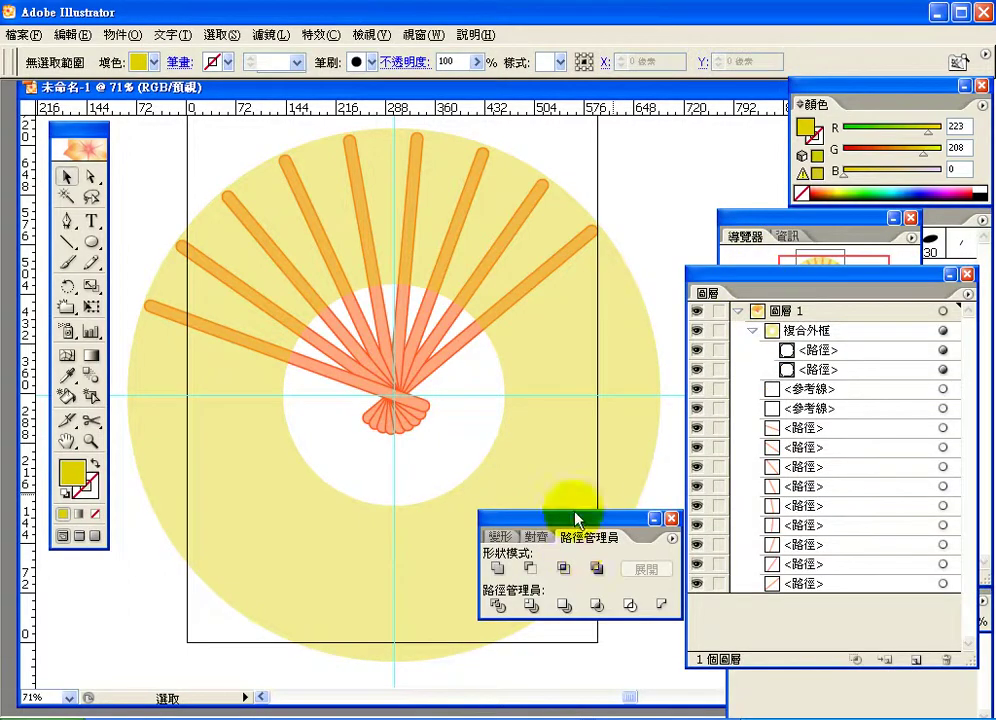
# Step: Draw a closed Pen polygon along the outer edges of the two outermost ribs, meeting just below the pivot and enclosing the ring's lower part
pyautogui.moveTo(574, 520); pyautogui.dragTo(732, 644)
pyautogui.moveTo(835, 285); pyautogui.dragTo(917, 287)
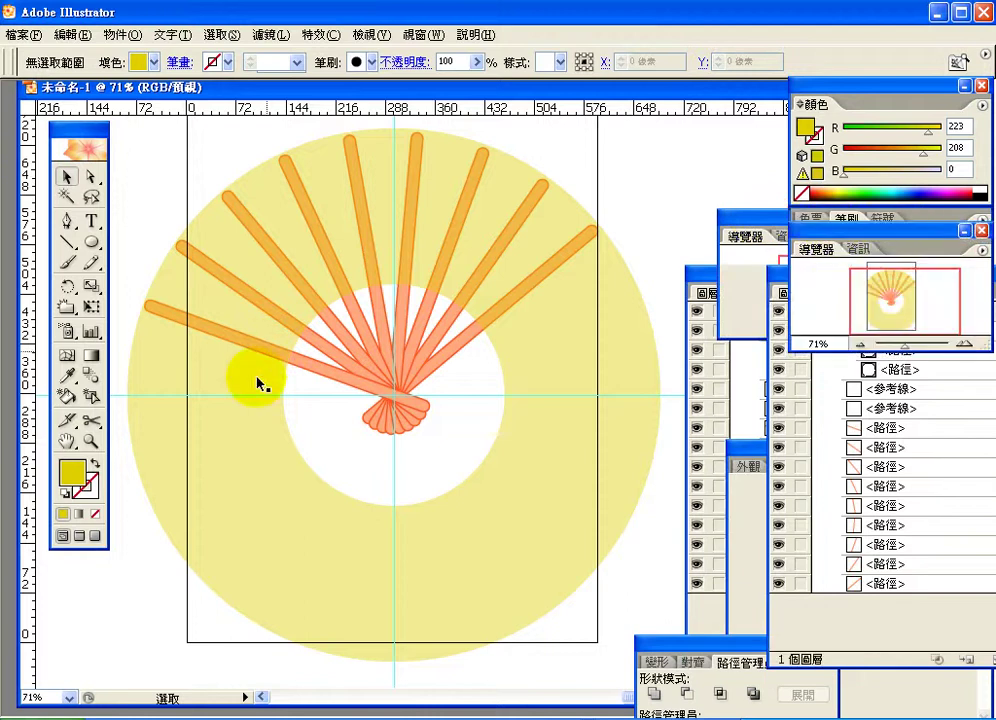
pyautogui.click(67, 220)
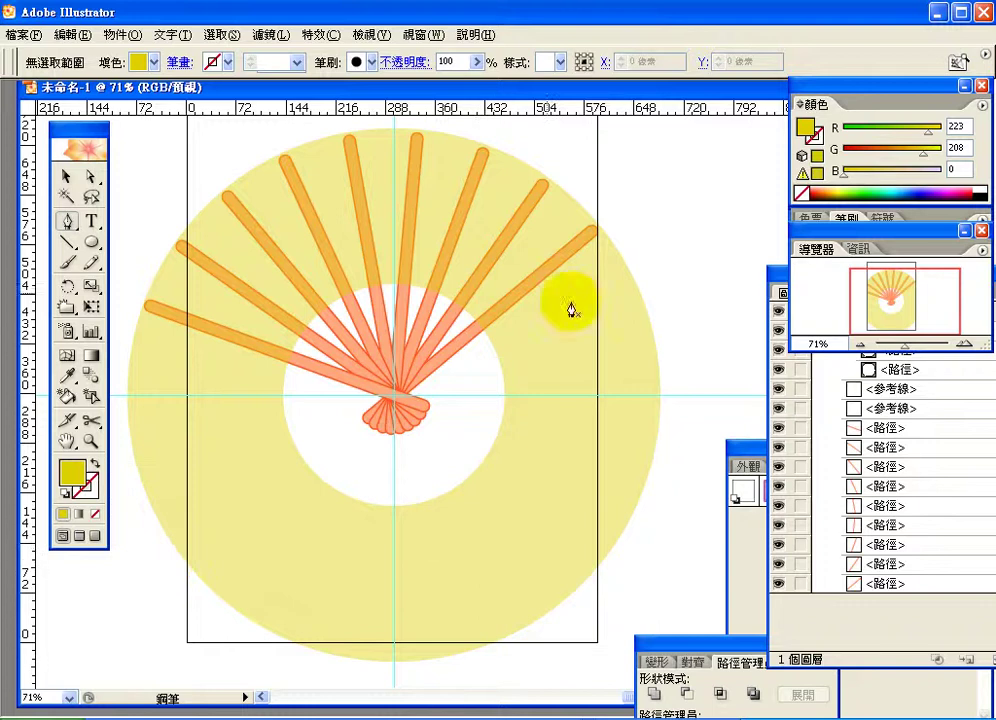
pyautogui.click(124, 306)
pyautogui.moveTo(401, 424); pyautogui.dragTo(396, 410)
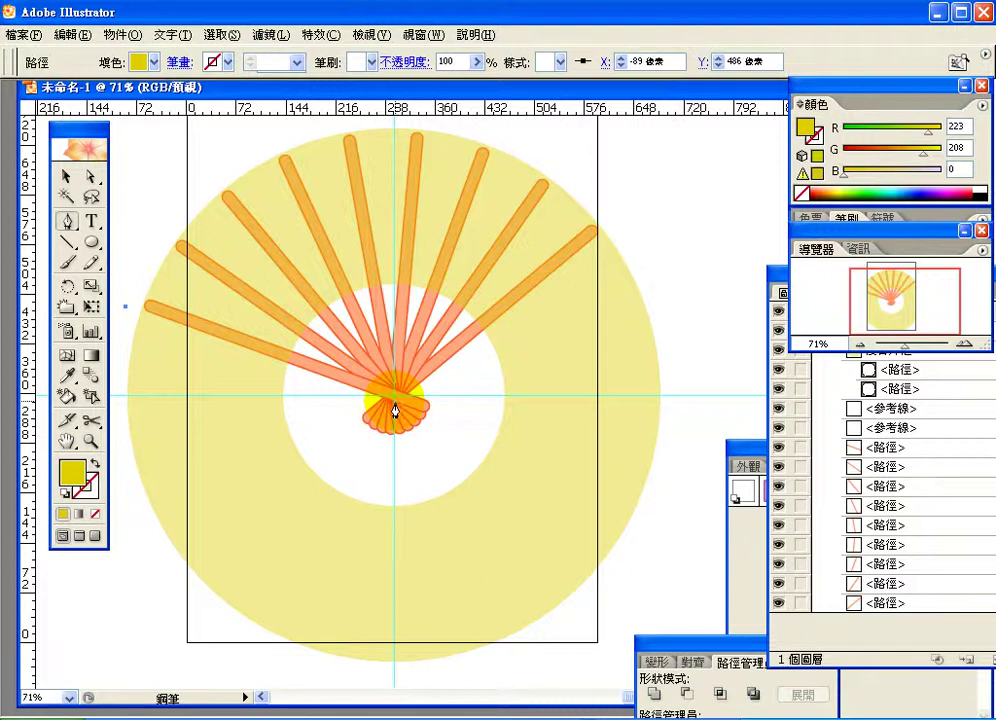
pyautogui.click(395, 408)
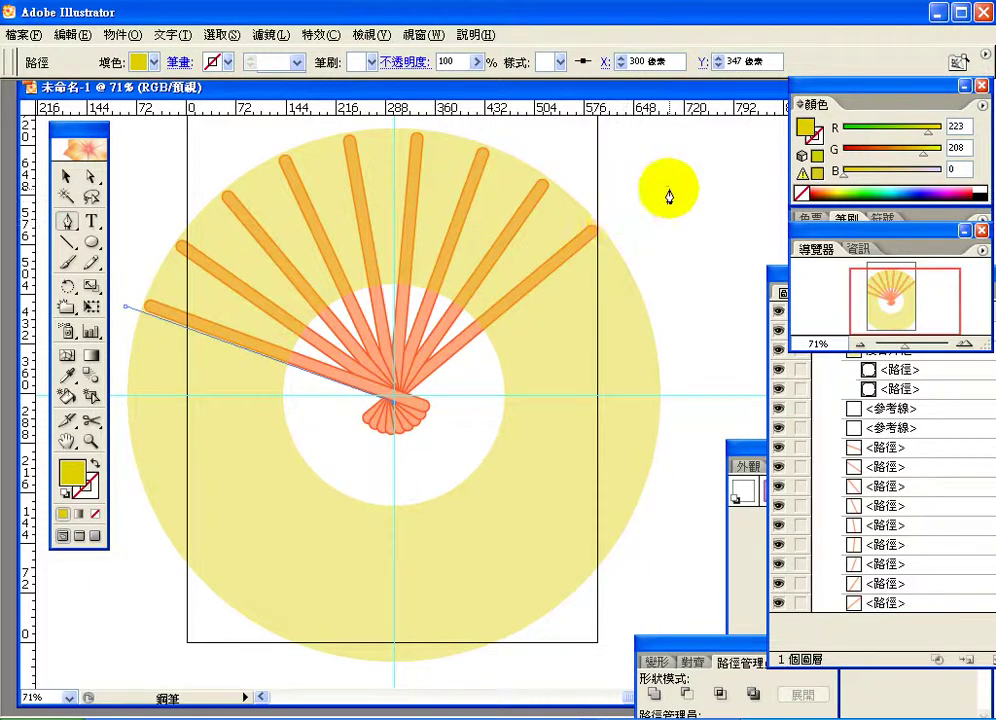
pyautogui.click(669, 193)
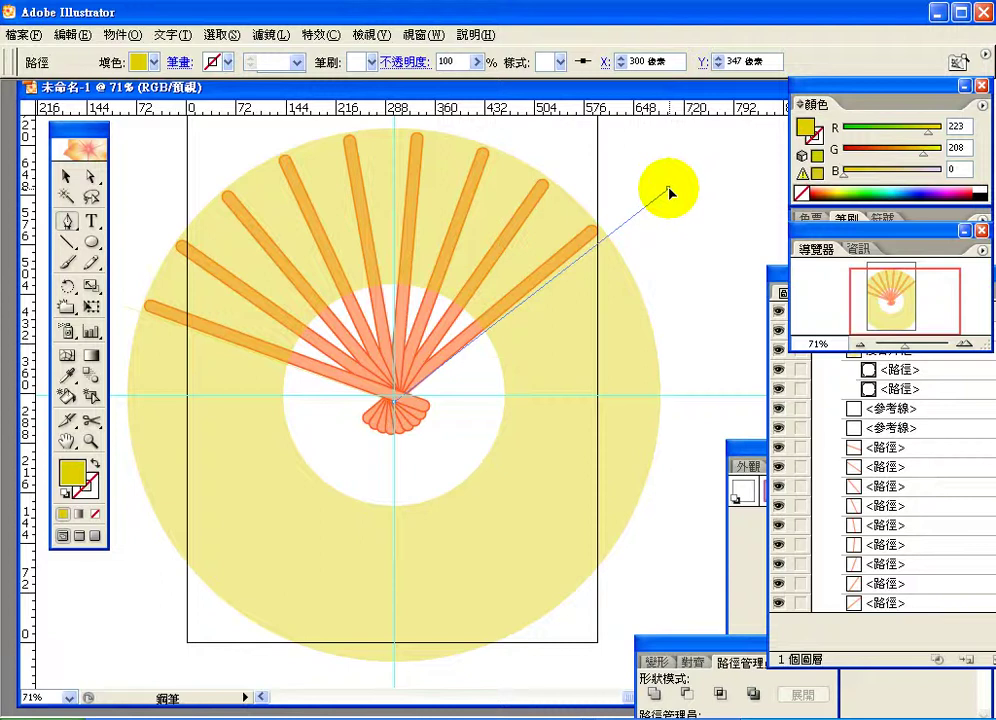
pyautogui.moveTo(669, 189); pyautogui.dragTo(676, 195)
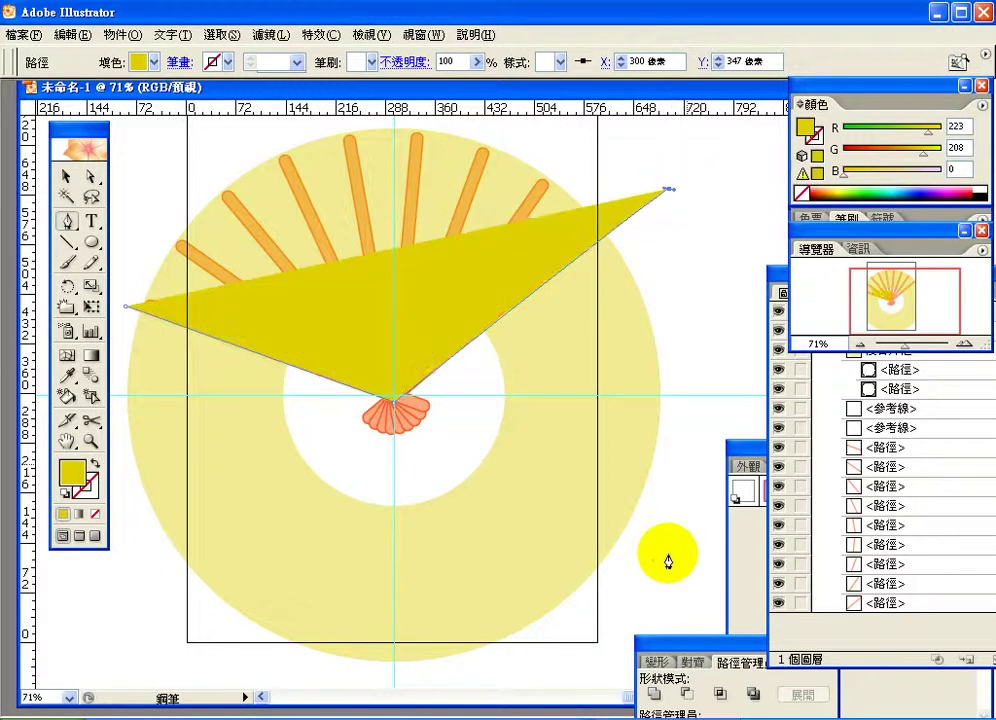
pyautogui.click(685, 588)
pyautogui.click(537, 678)
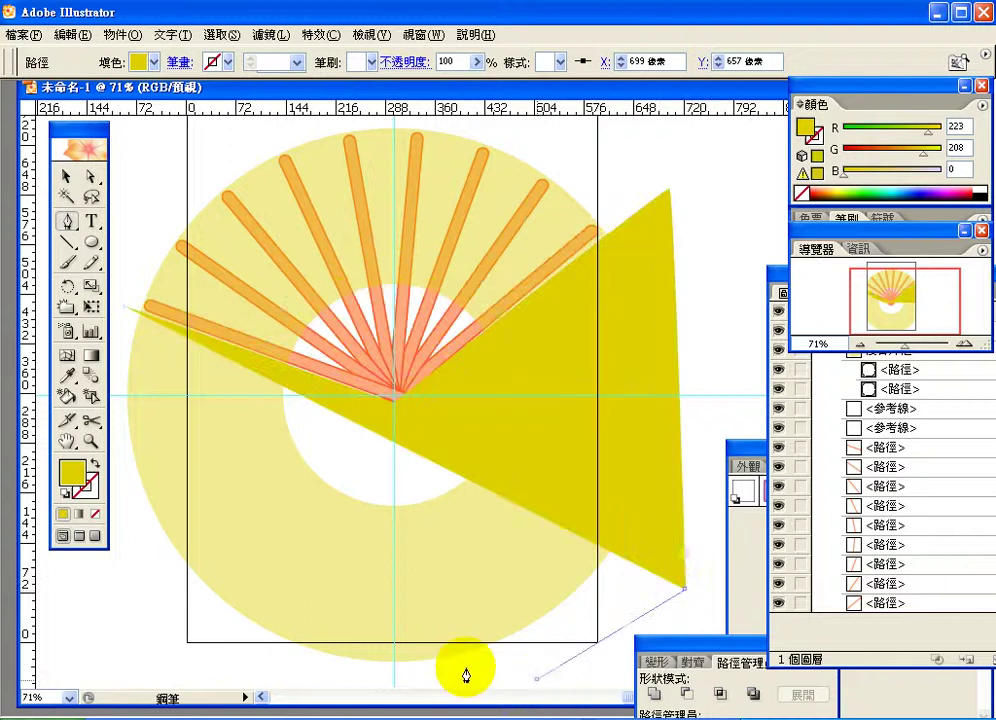
pyautogui.click(174, 670)
pyautogui.click(101, 646)
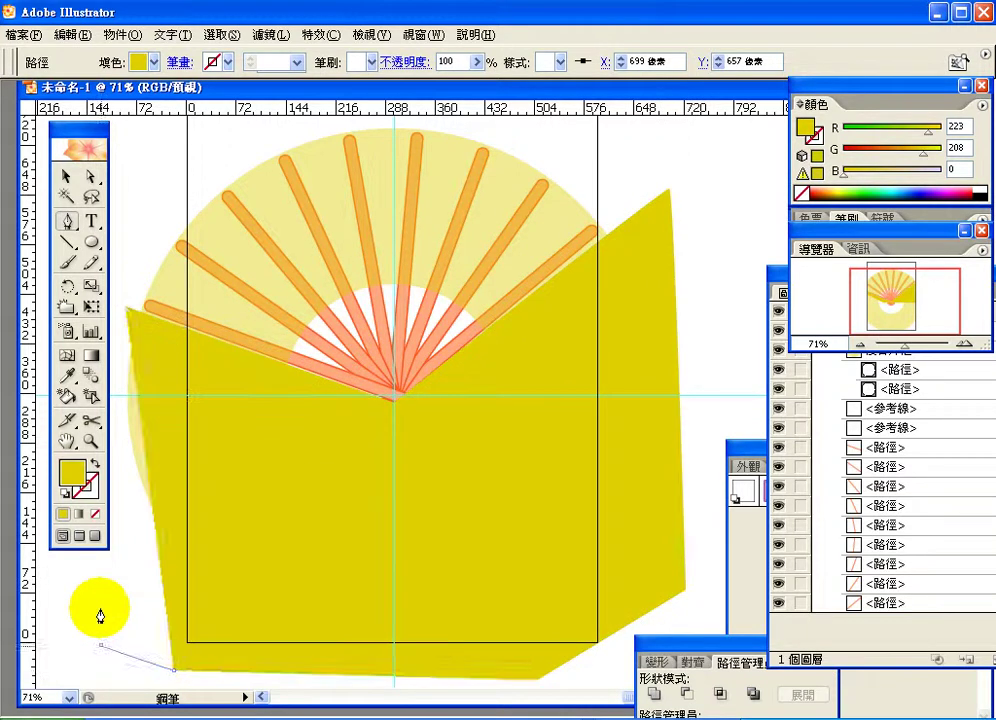
pyautogui.click(126, 308)
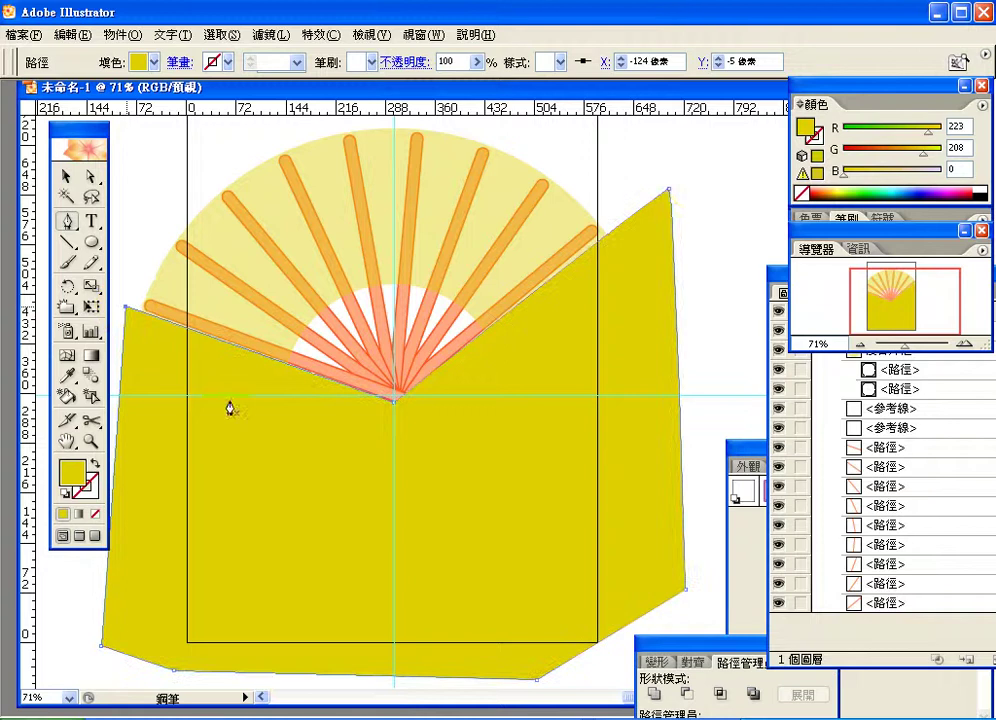
# Step: Move the polygon's upper-right anchor point slightly so its edge follows the rightmost rib, and deselect the polygon
pyautogui.click(90, 177)
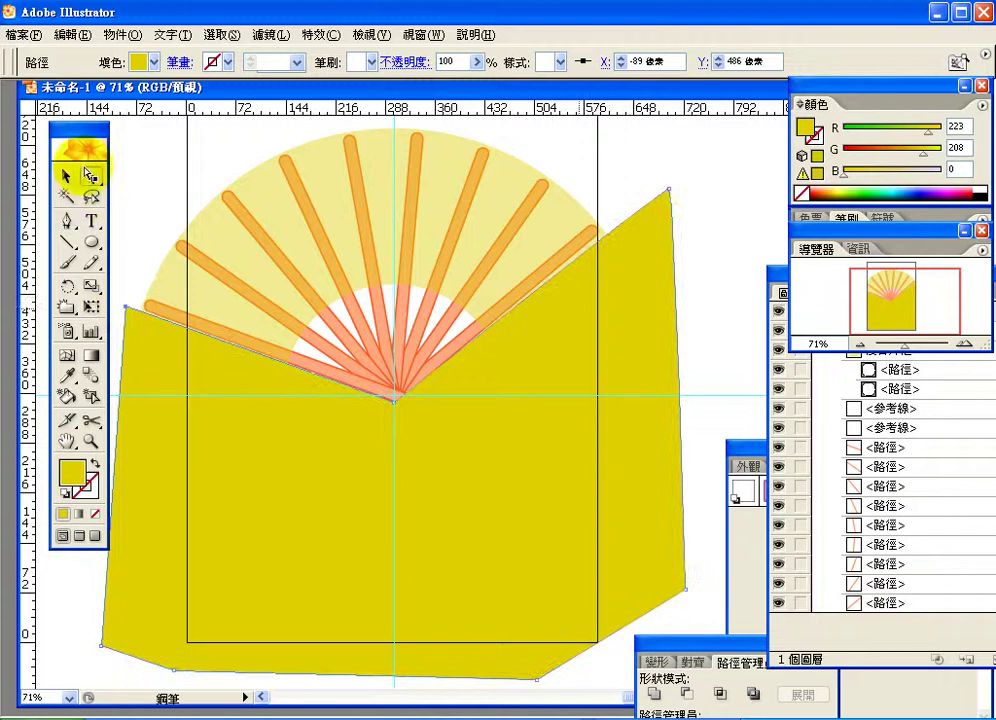
pyautogui.click(671, 194)
pyautogui.click(671, 194)
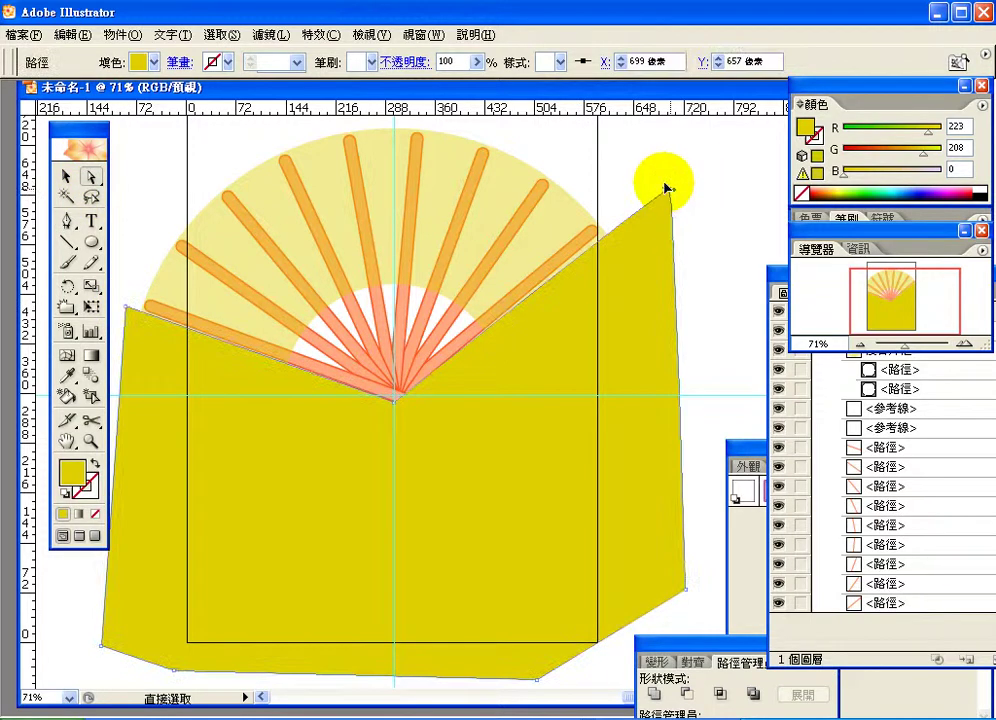
pyautogui.moveTo(671, 194); pyautogui.dragTo(671, 187)
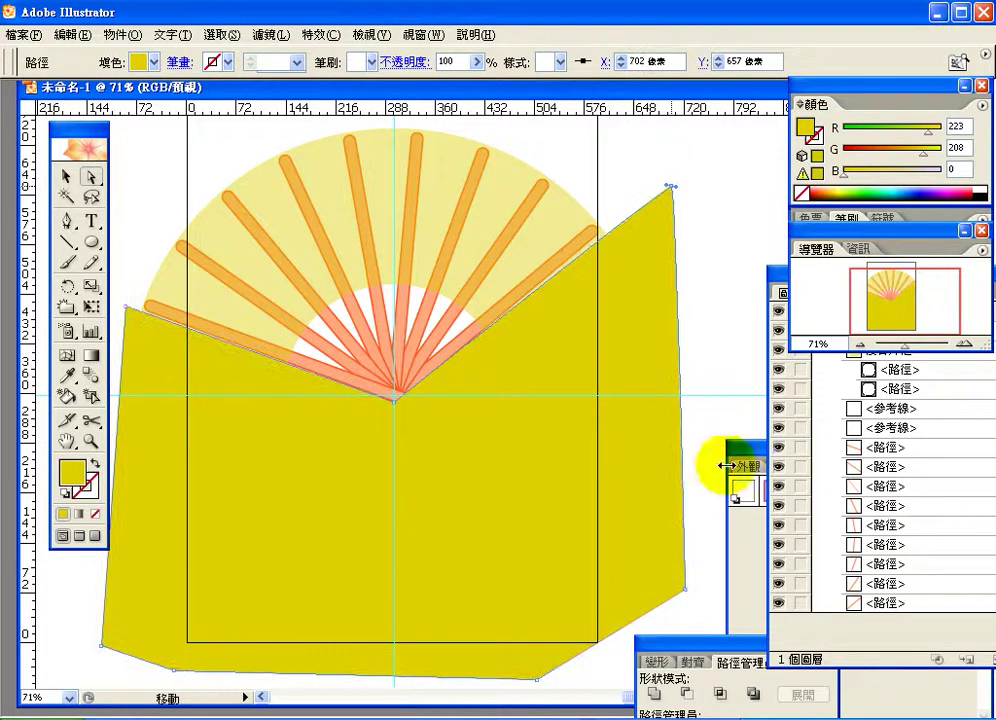
pyautogui.hotkey('ctrl', 'shift', 'a')
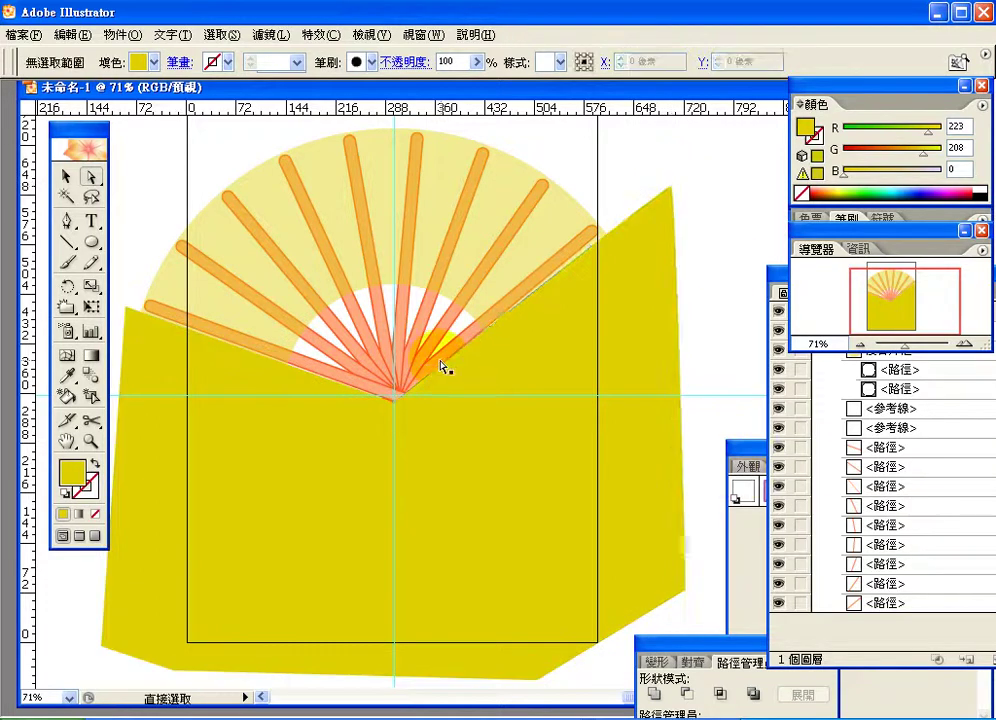
# Step: Subtract the polygon from the yellow ring to leave only the fan-shaped paper over the ribs, and deselect it
pyautogui.click(64, 177)
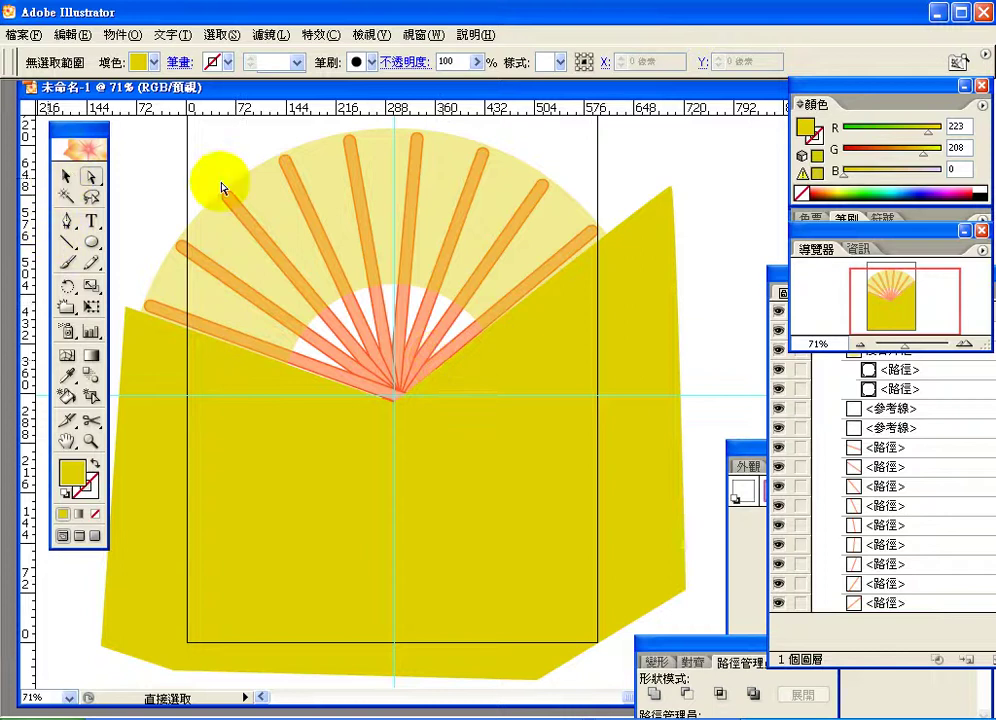
pyautogui.click(280, 210)
pyautogui.click(598, 600)
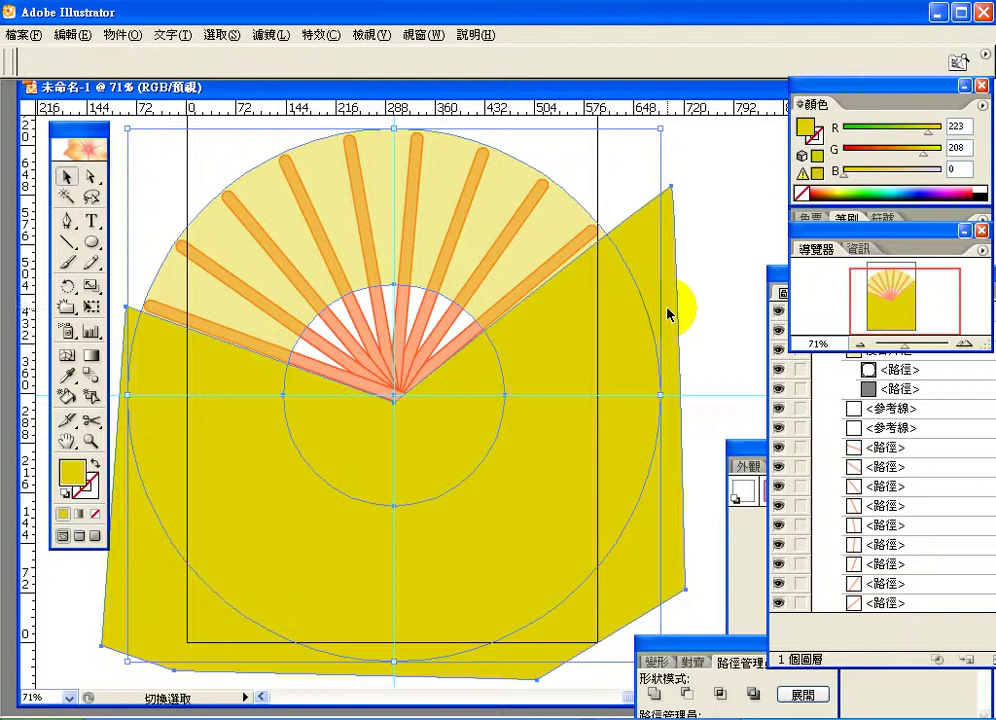
pyautogui.click(675, 578)
pyautogui.moveTo(677, 657); pyautogui.dragTo(527, 405)
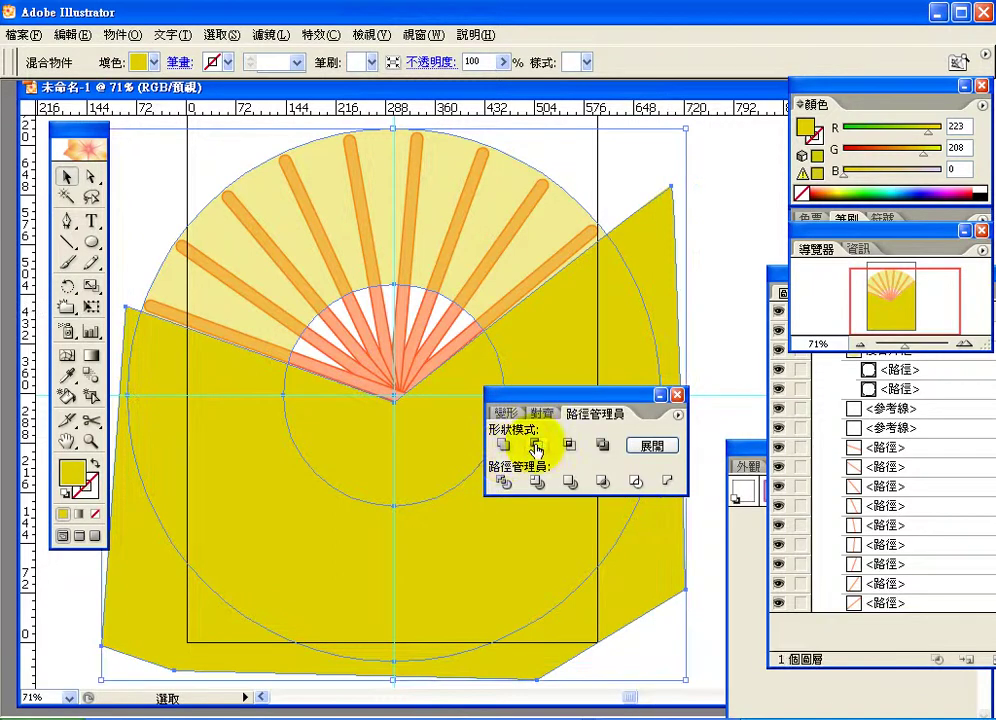
pyautogui.click(537, 446)
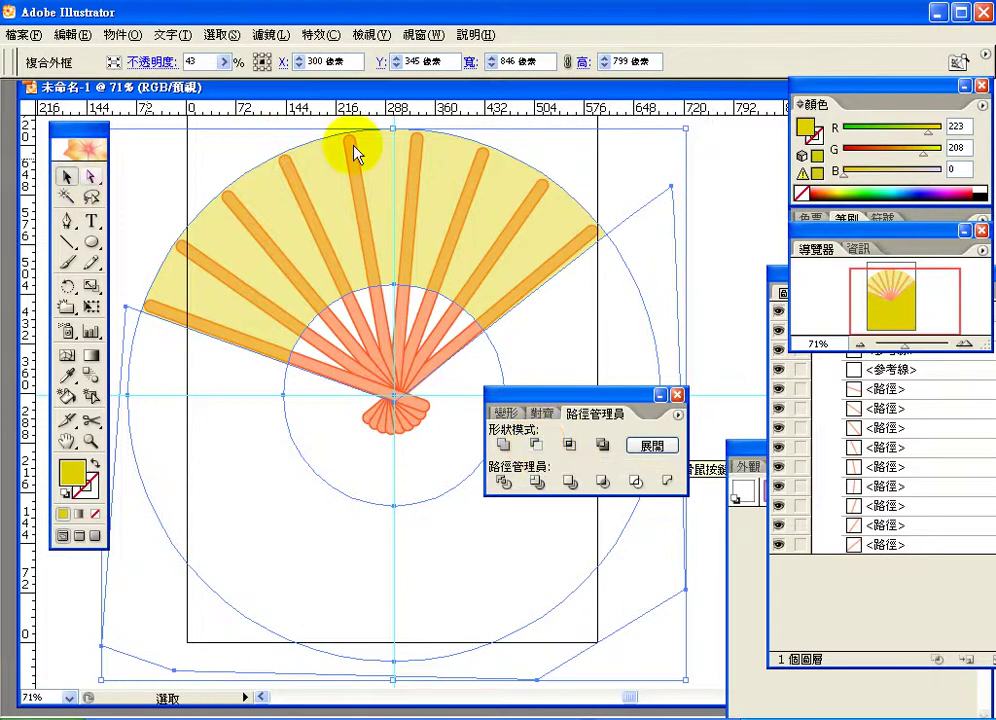
pyautogui.click(707, 209)
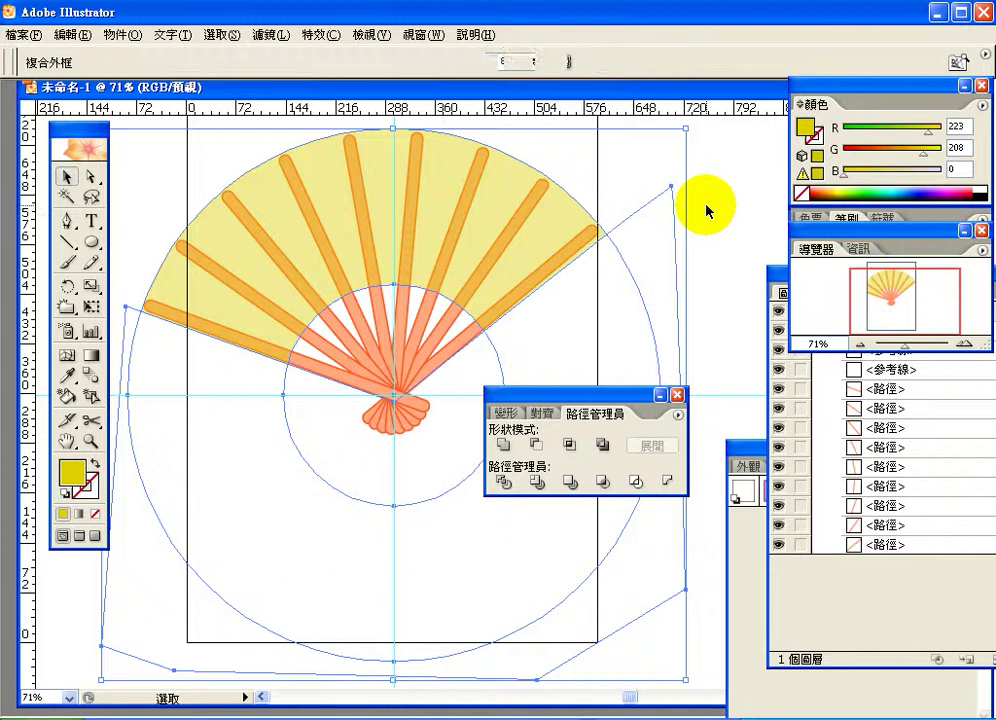
# Step: Switch to the tutorial page in Internet Explorer, examine the finished fan picture in step 22, and return to Illustrator
pyautogui.click(92, 421)
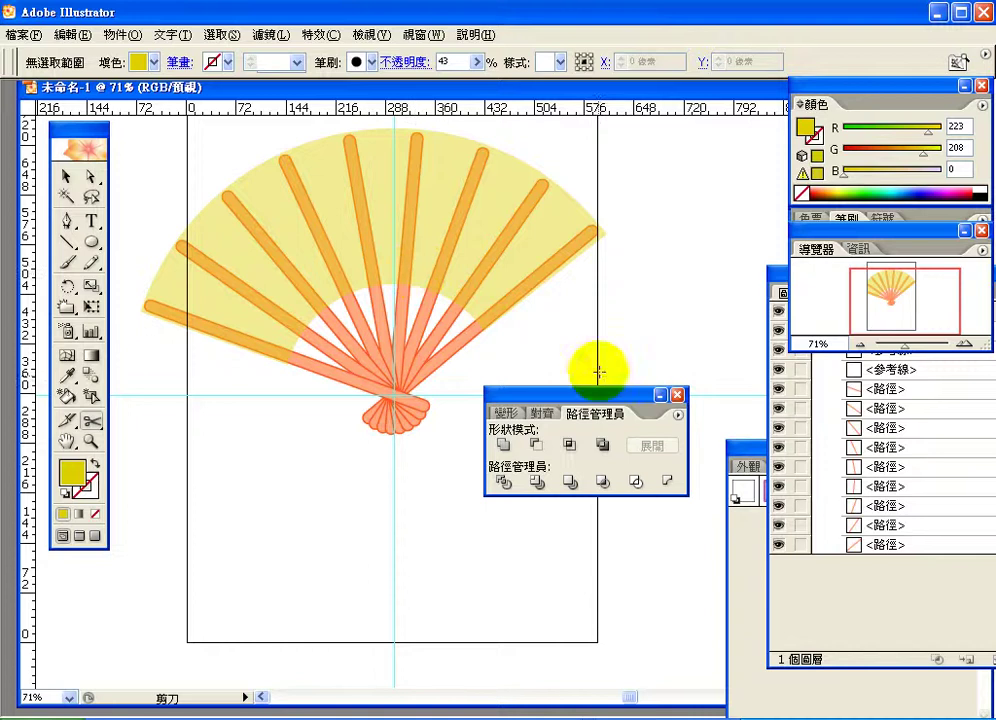
pyautogui.hotkey('alt', 'Tab')
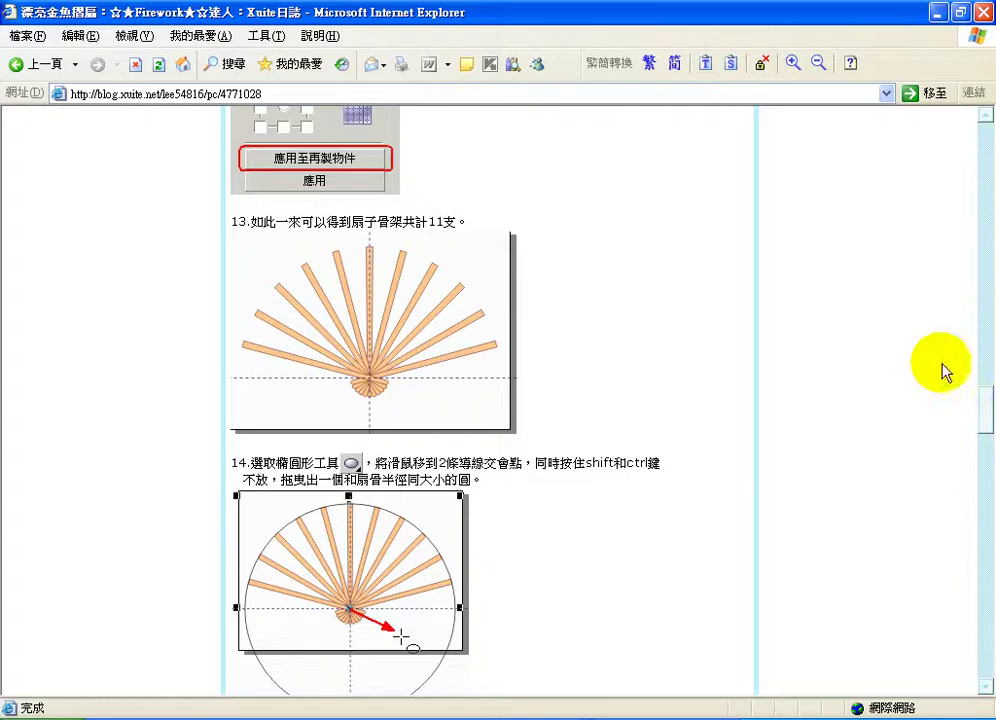
pyautogui.moveTo(978, 406); pyautogui.dragTo(985, 650)
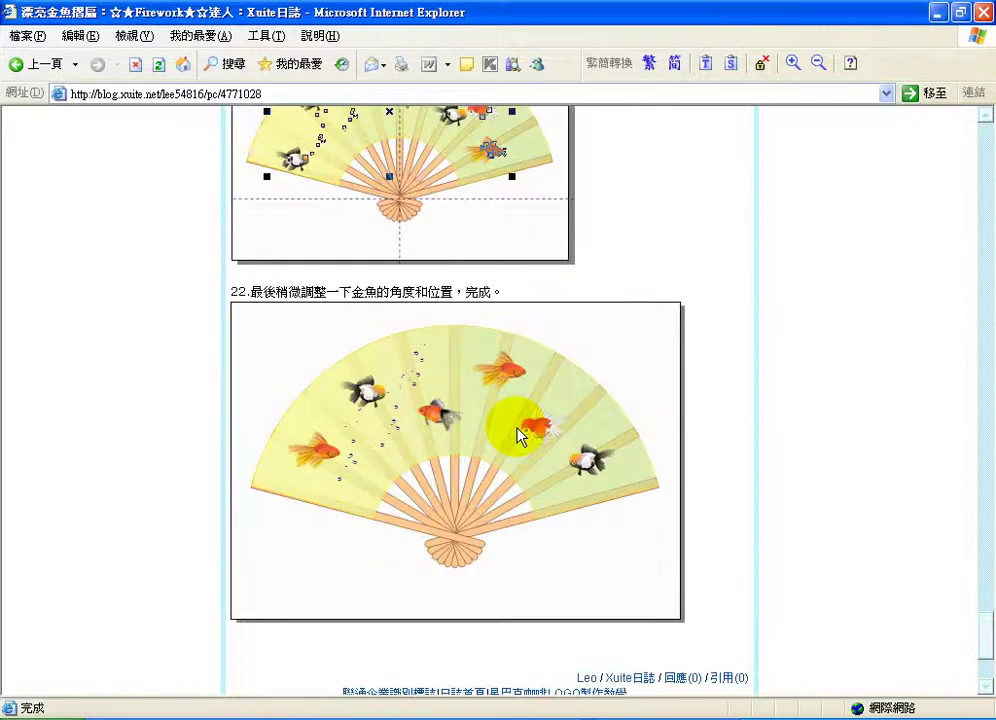
pyautogui.hotkey('alt', 'Tab')
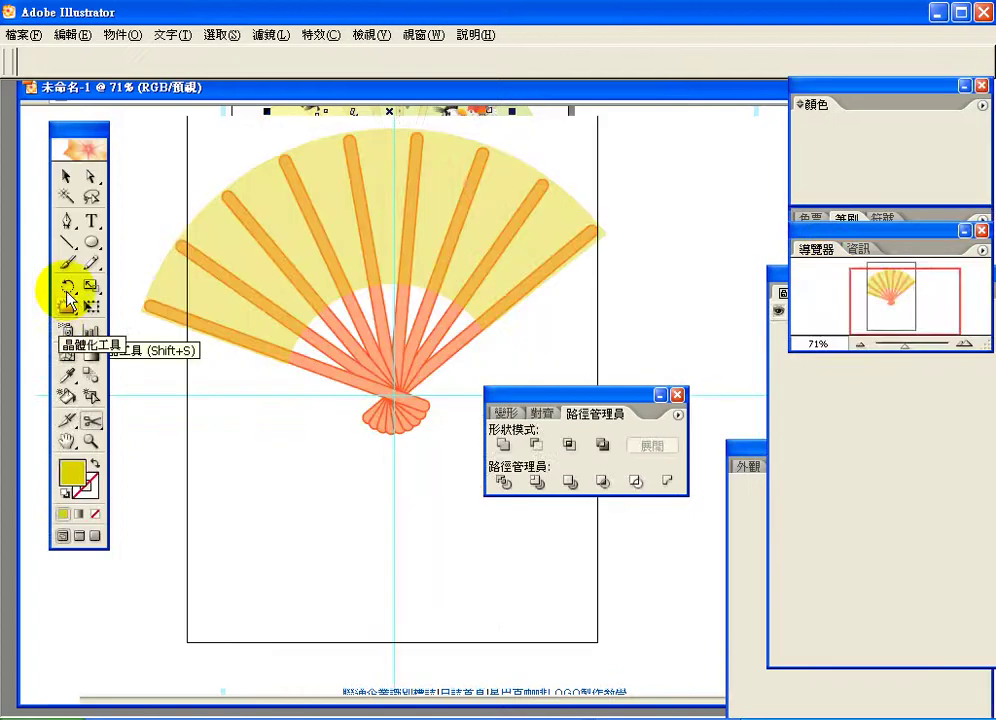
# Step: Activate the Symbol Sprayer, open the Nature (自然) symbol library, and enlarge its window to show all the symbols
pyautogui.click(68, 334)
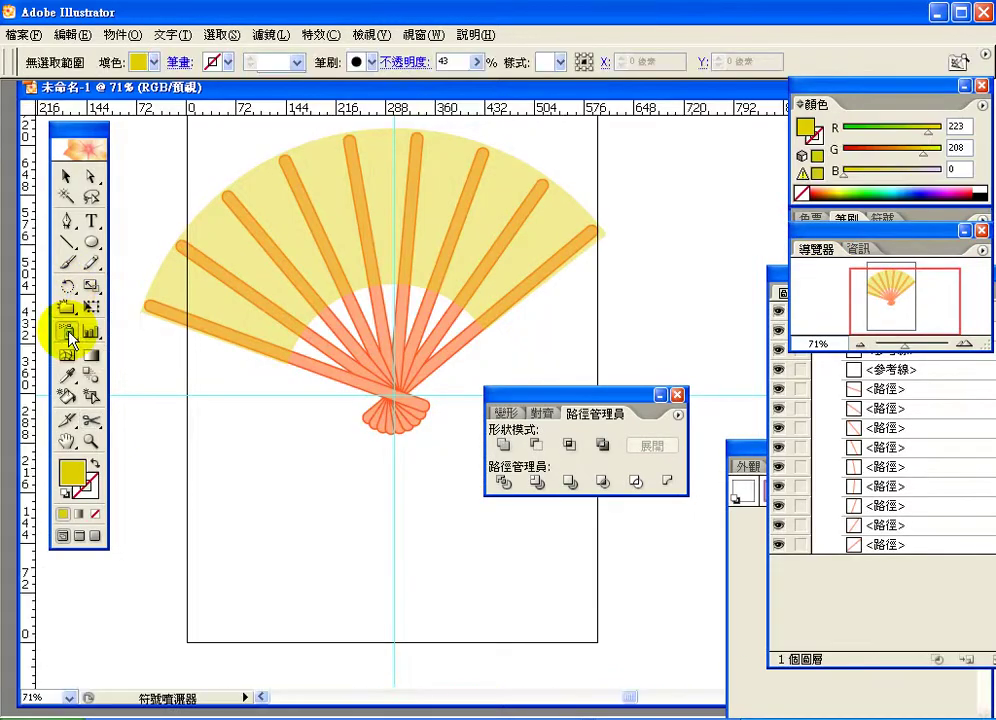
pyautogui.click(879, 219)
pyautogui.click(982, 222)
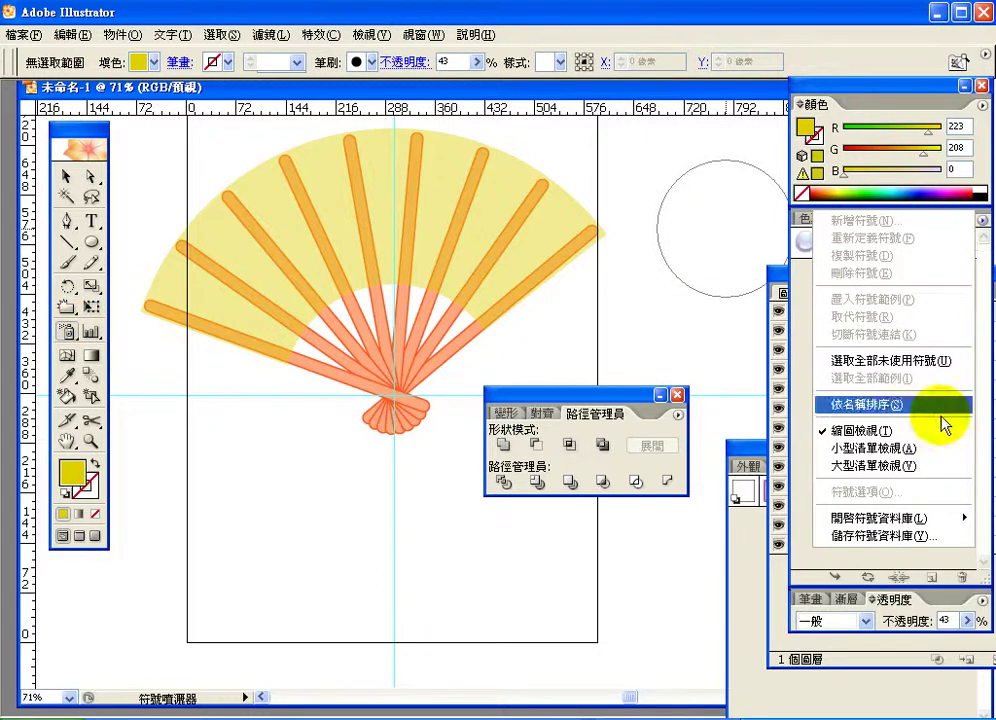
pyautogui.moveTo(934, 519)
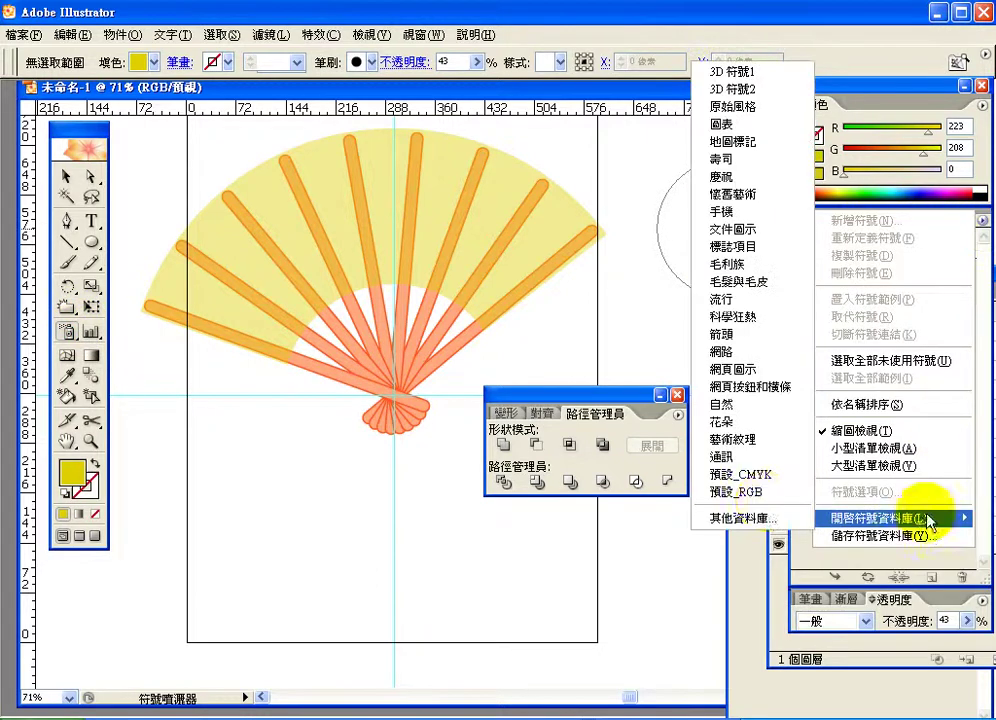
pyautogui.click(743, 408)
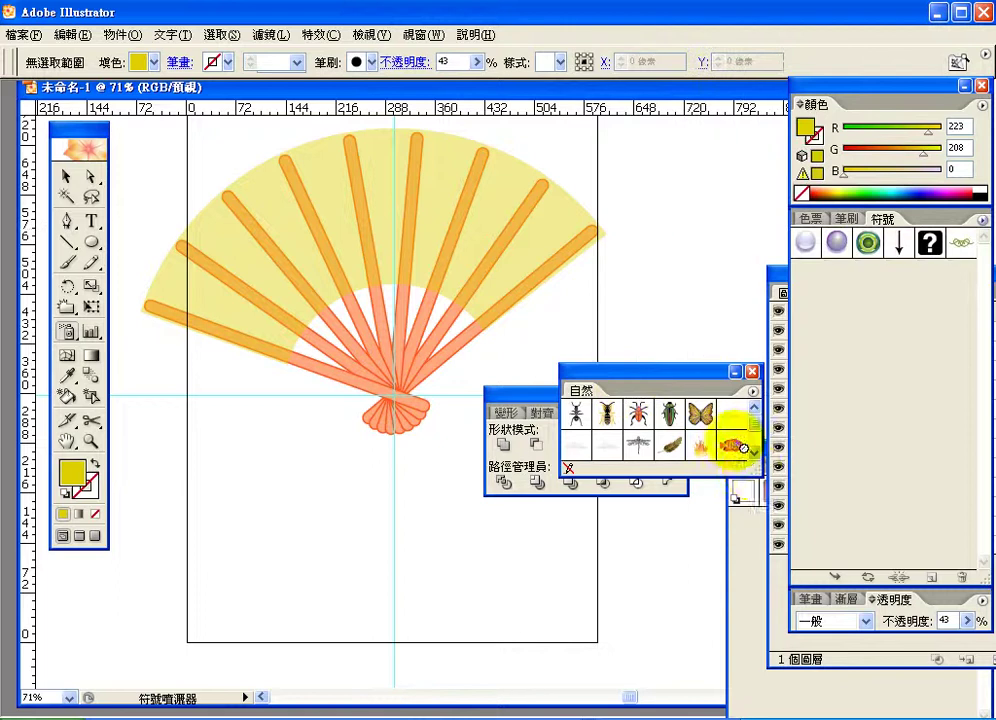
pyautogui.moveTo(751, 469); pyautogui.dragTo(836, 628)
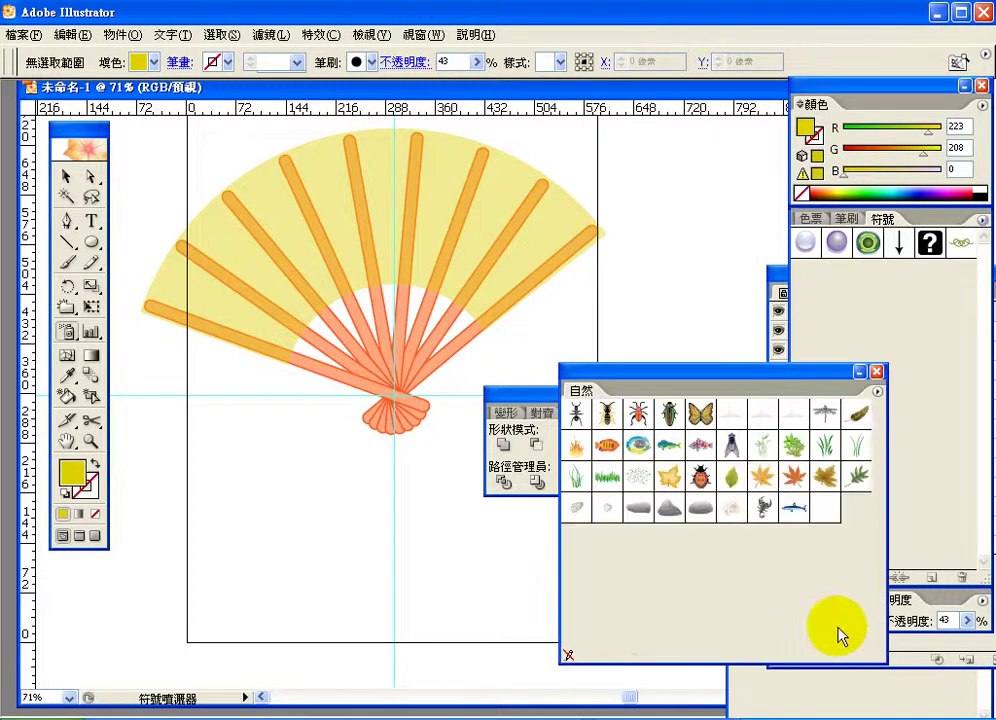